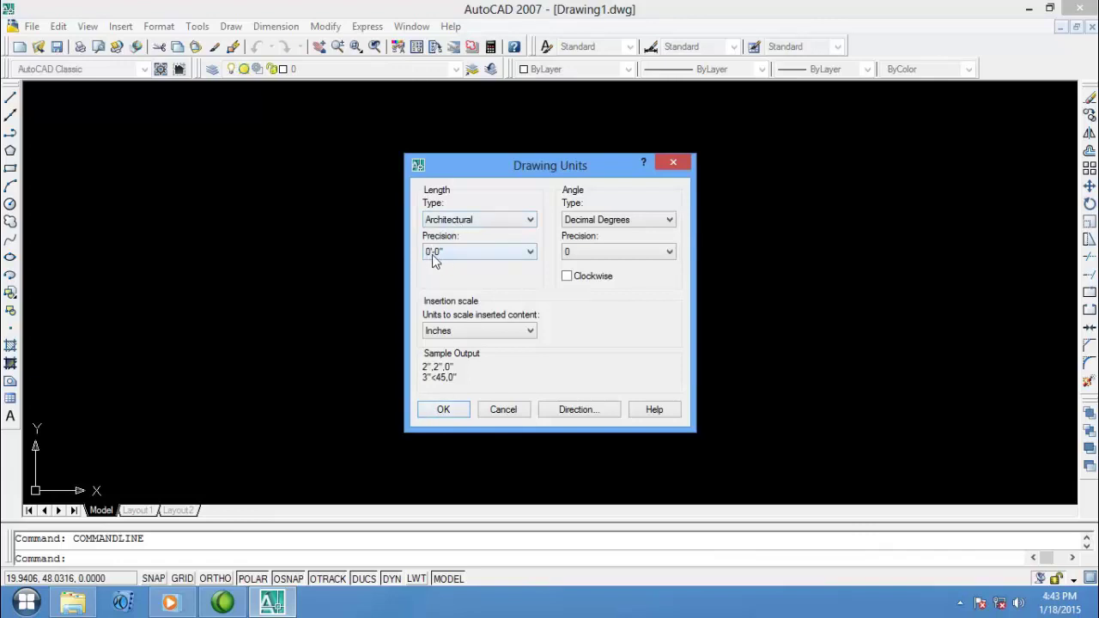
- Apply Architectural length units with 0'-0" precision to the drawing
{"action": "left_click", "coordinate": [443, 409]}
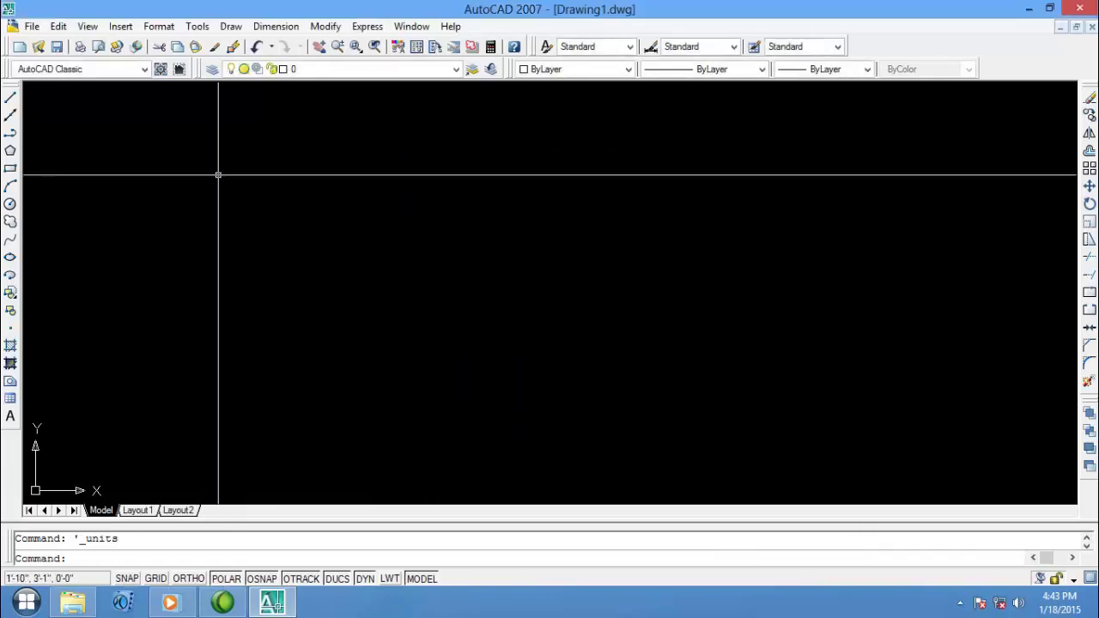
- Set the Standard text style to the Times New Roman font with a height of 0'-9"
{"action": "left_click", "coordinate": [159, 27]}
{"action": "left_click", "coordinate": [199, 151]}
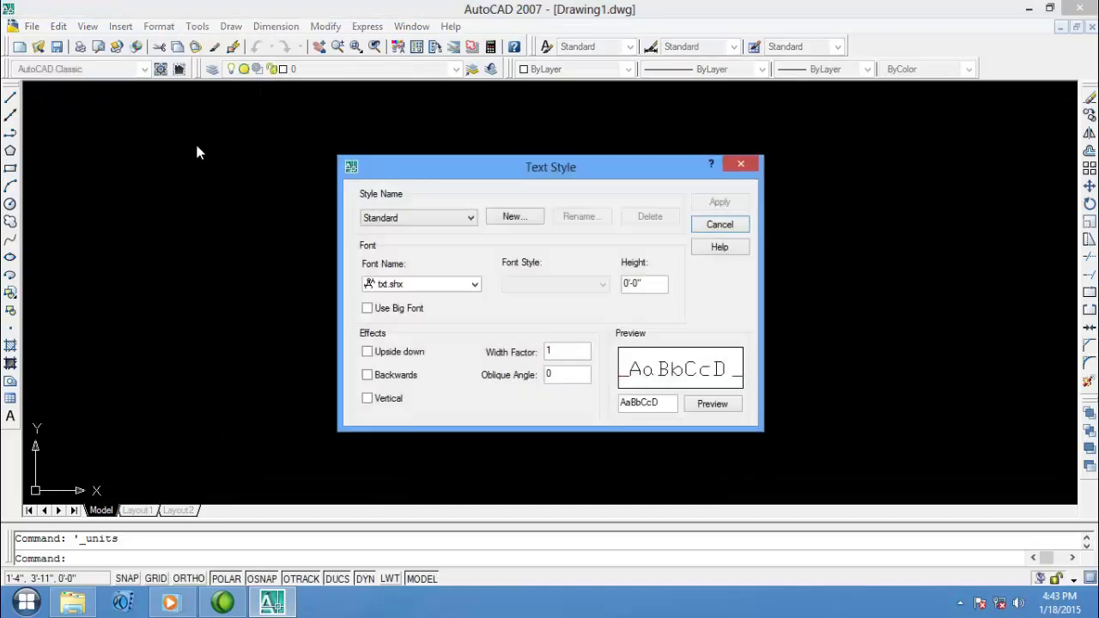
{"action": "left_click", "coordinate": [474, 286]}
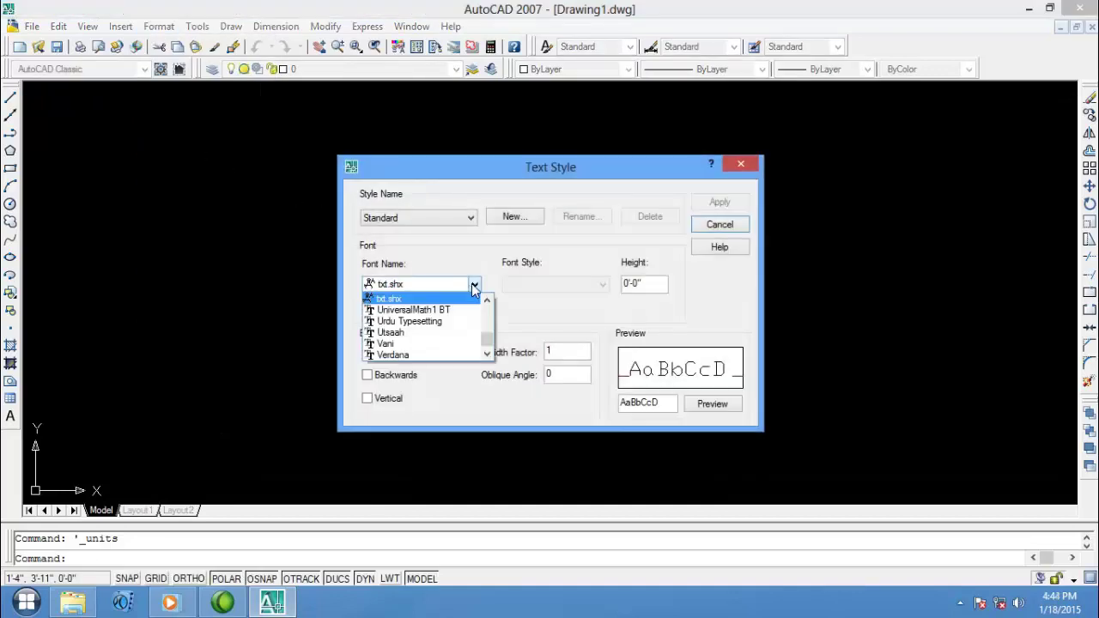
{"action": "key", "text": "t"}
{"action": "left_click", "coordinate": [412, 345]}
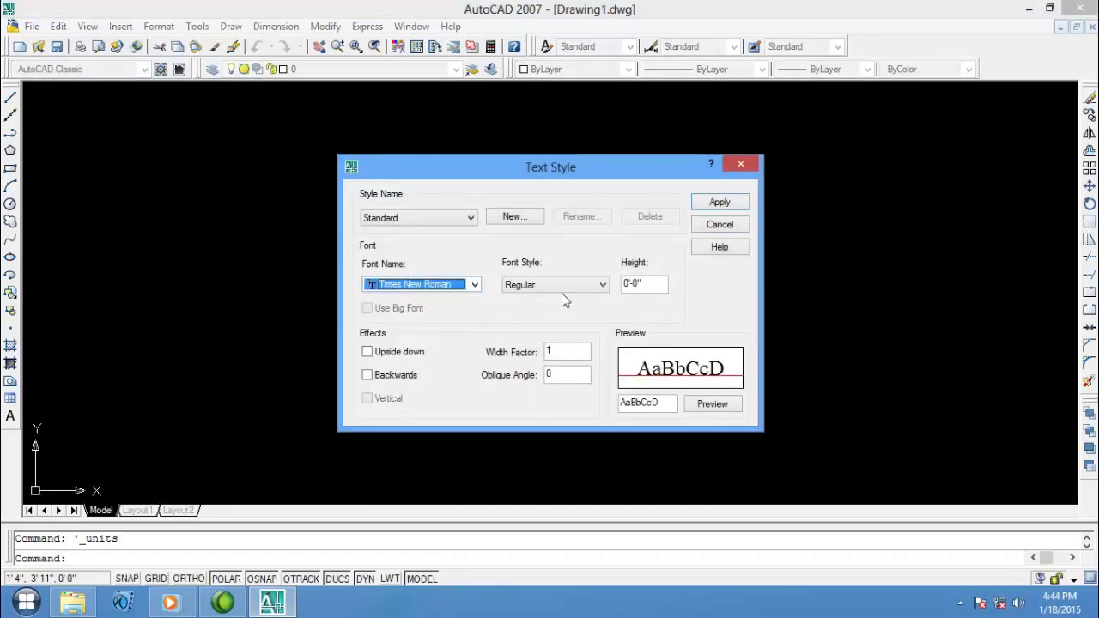
{"action": "left_click", "coordinate": [636, 286]}
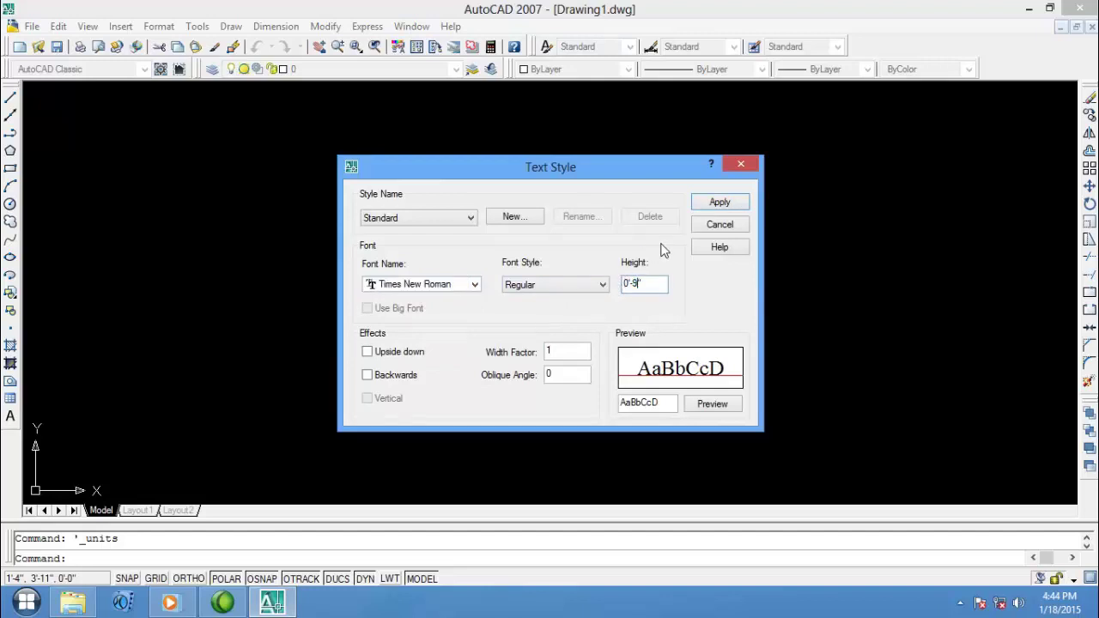
{"action": "left_click", "coordinate": [718, 203]}
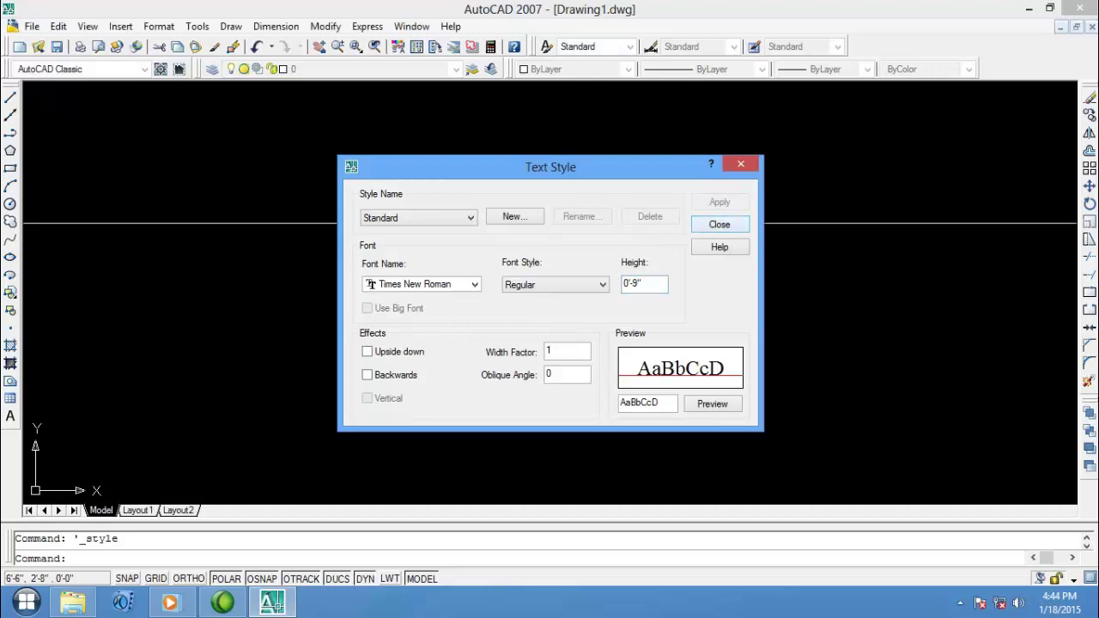
{"action": "left_click", "coordinate": [713, 228]}
- Modify the Standard dimension style so the dimension lines' color, linetype and lineweight are ByLayer
{"action": "left_click", "coordinate": [158, 26]}
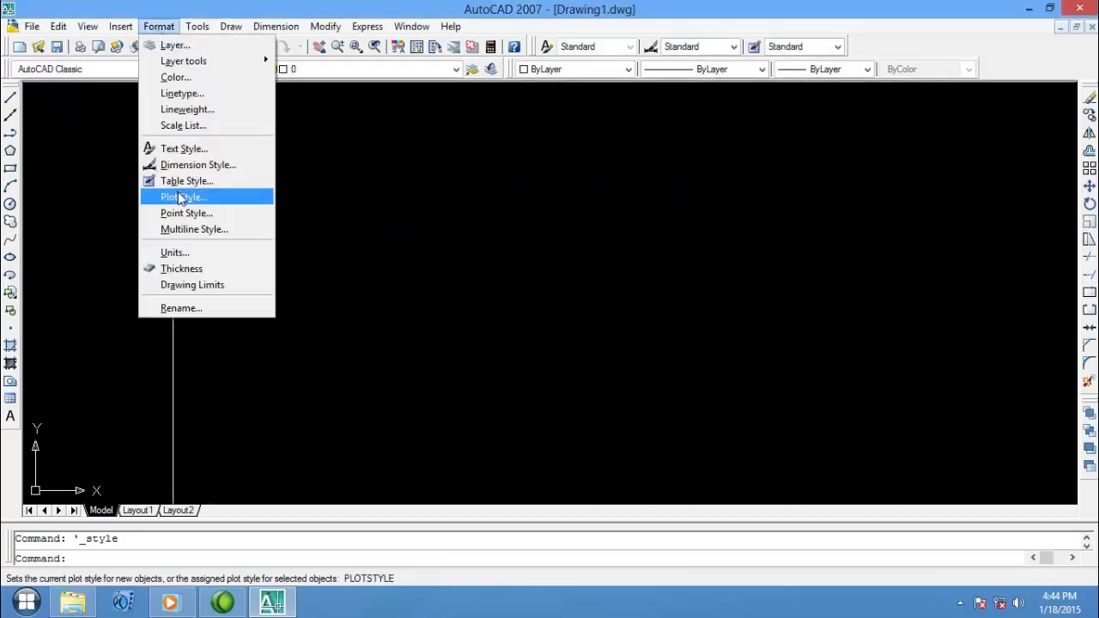
{"action": "left_click", "coordinate": [211, 168]}
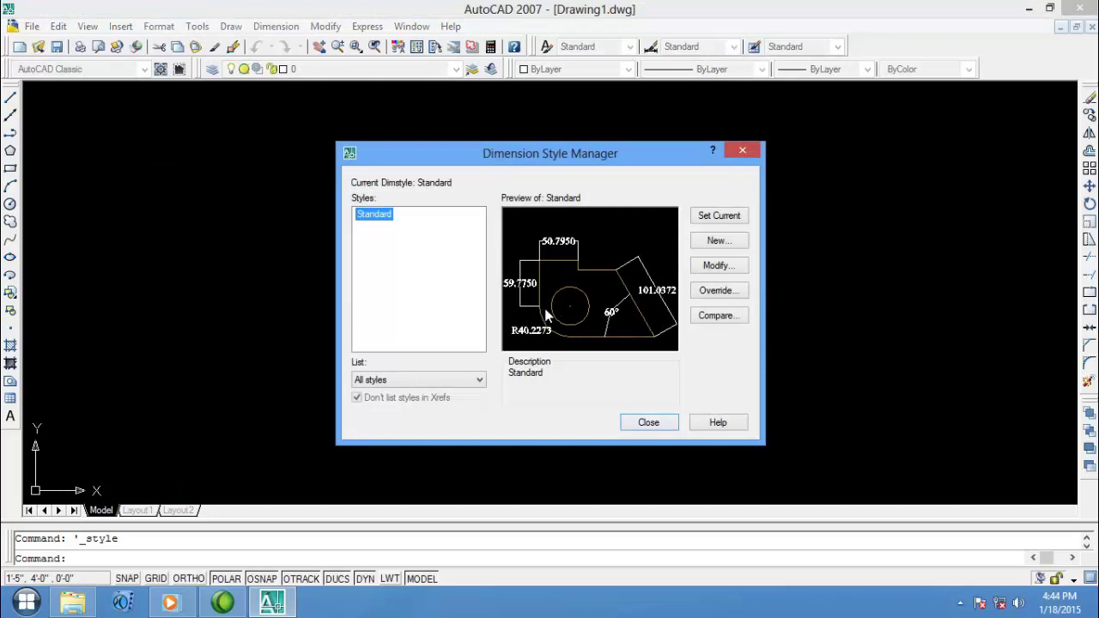
{"action": "left_click", "coordinate": [716, 266]}
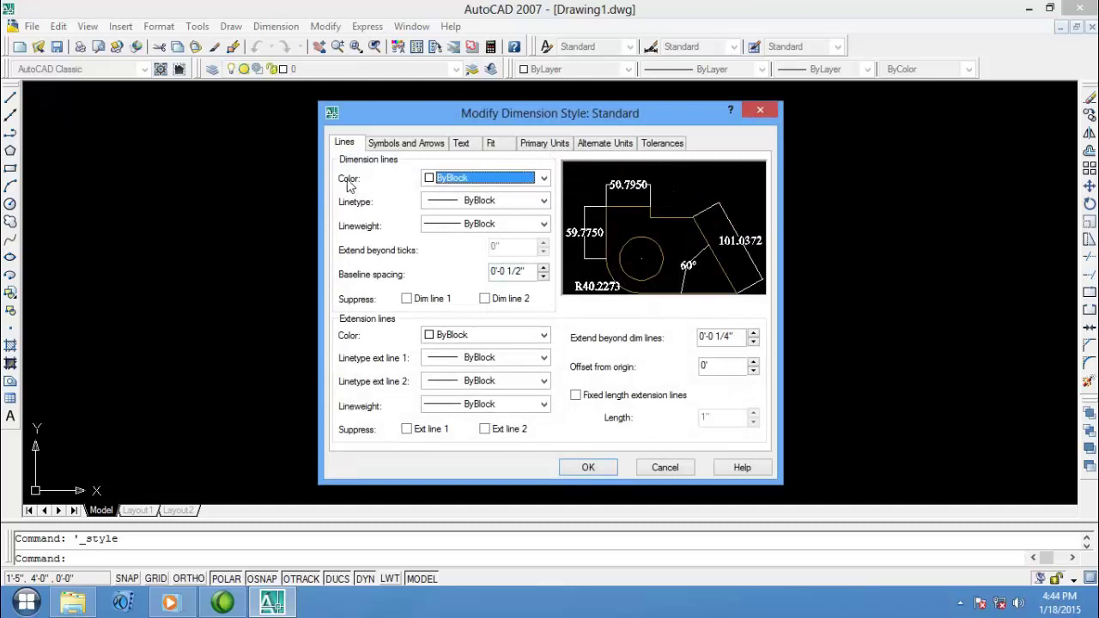
{"action": "left_click", "coordinate": [455, 178]}
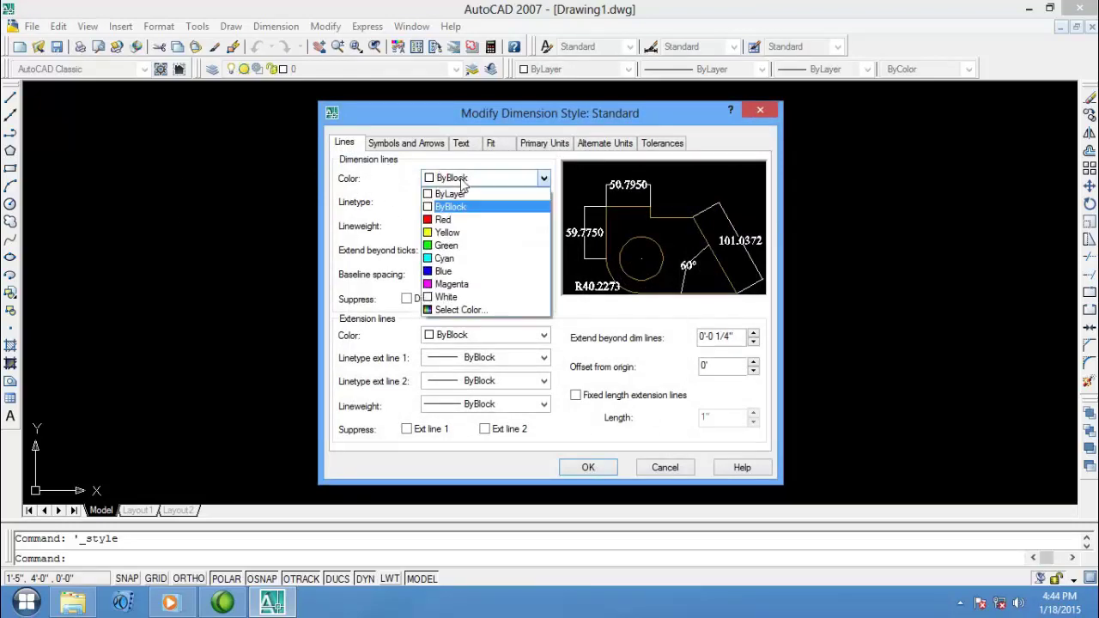
{"action": "left_click", "coordinate": [455, 191]}
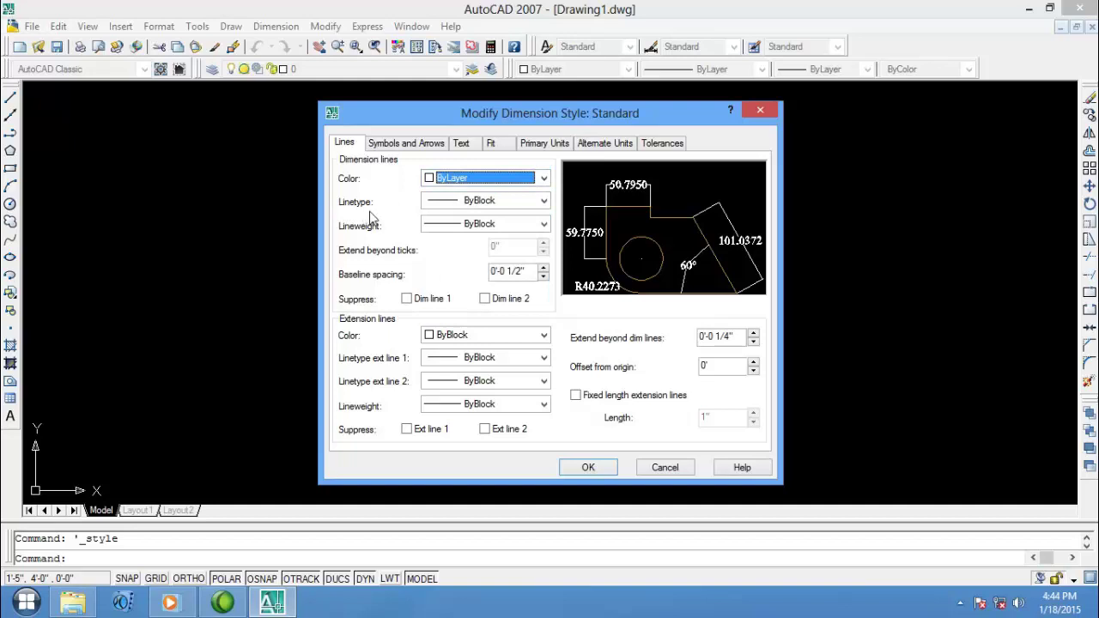
{"action": "left_click", "coordinate": [457, 201]}
{"action": "left_click", "coordinate": [472, 214]}
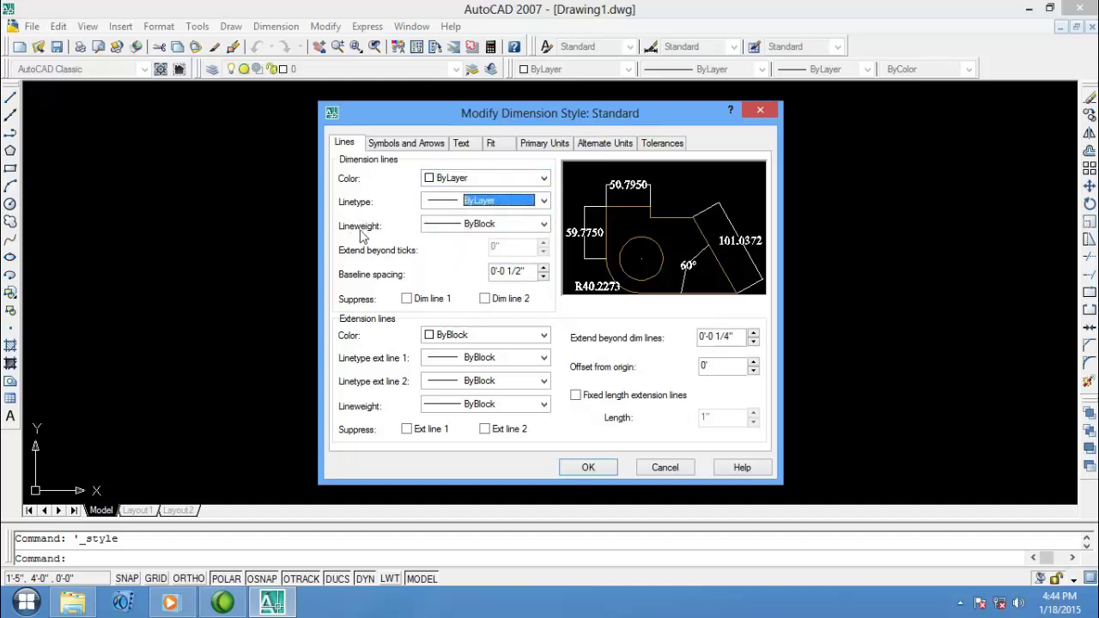
{"action": "left_click", "coordinate": [478, 225]}
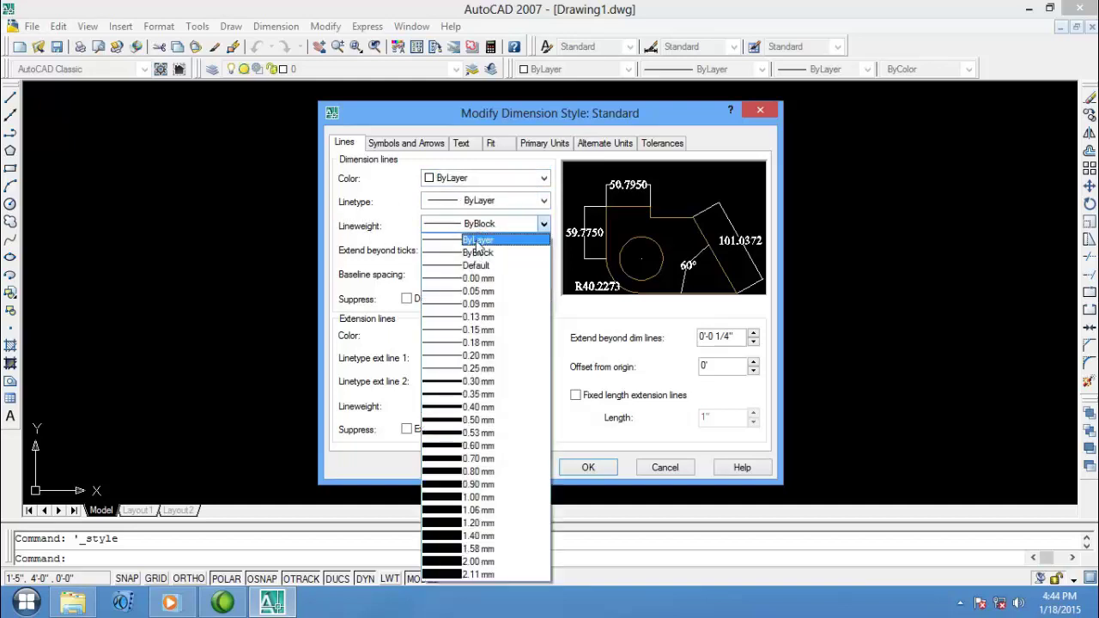
{"action": "left_click", "coordinate": [478, 241]}
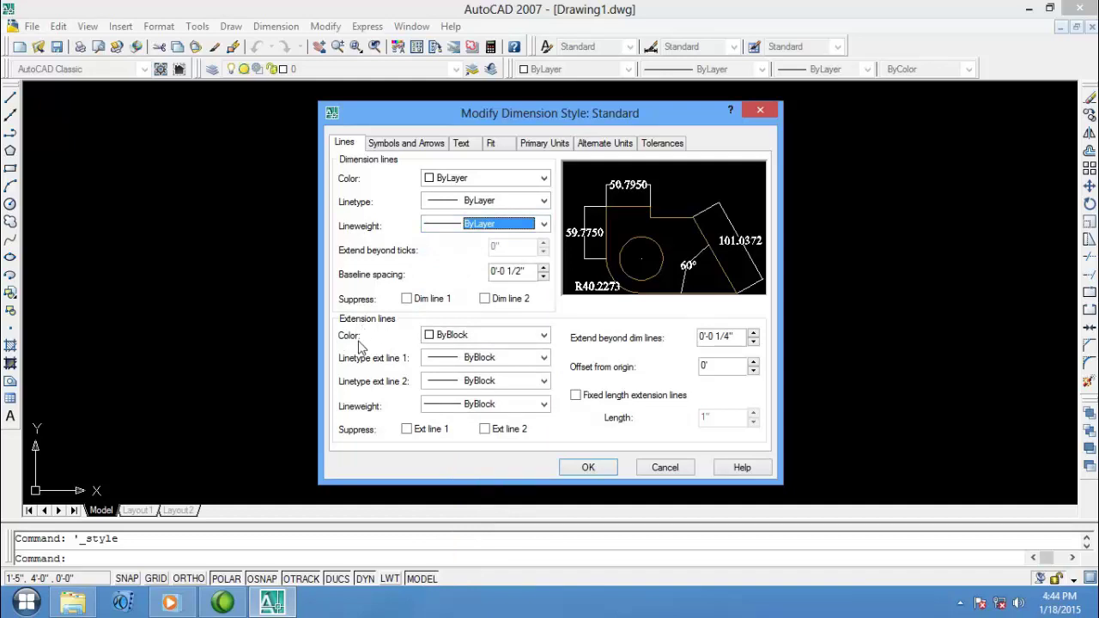
- Set the extension lines' color, both extension linetypes and lineweight to ByLayer in the Standard dimension style
{"action": "left_click", "coordinate": [493, 335]}
{"action": "left_click", "coordinate": [455, 350]}
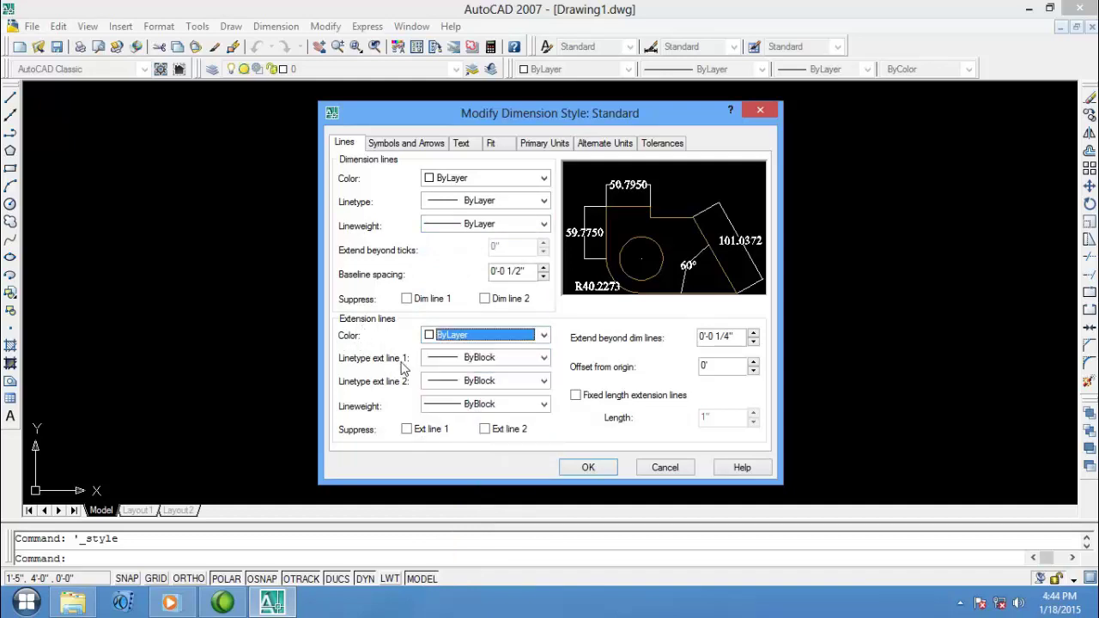
{"action": "left_click", "coordinate": [489, 357]}
{"action": "left_click", "coordinate": [468, 372]}
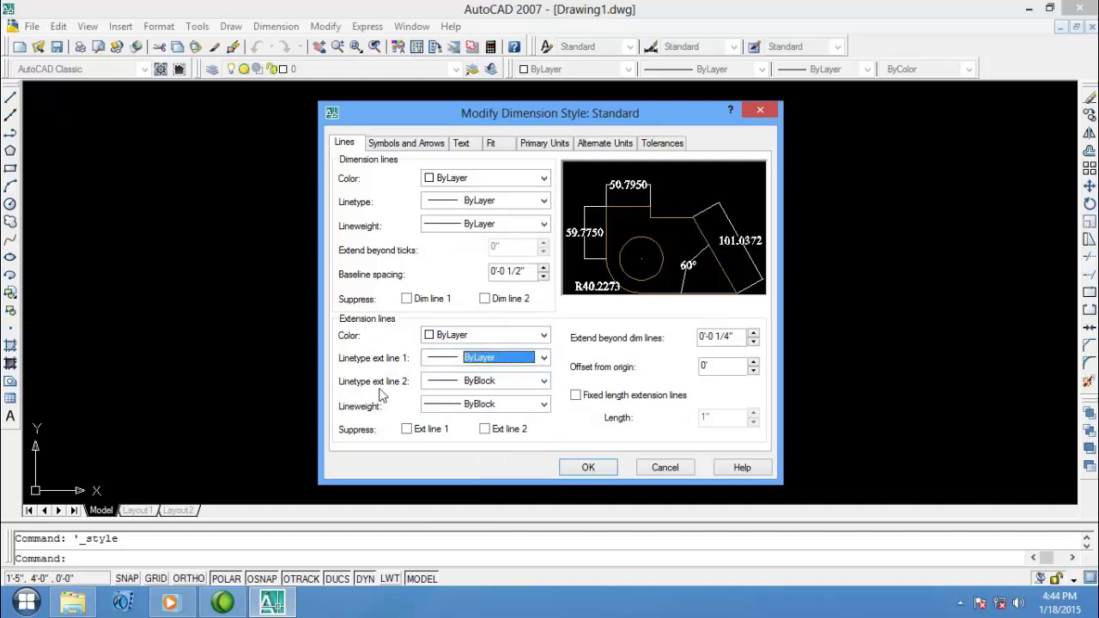
{"action": "left_click", "coordinate": [470, 381]}
{"action": "left_click", "coordinate": [468, 395]}
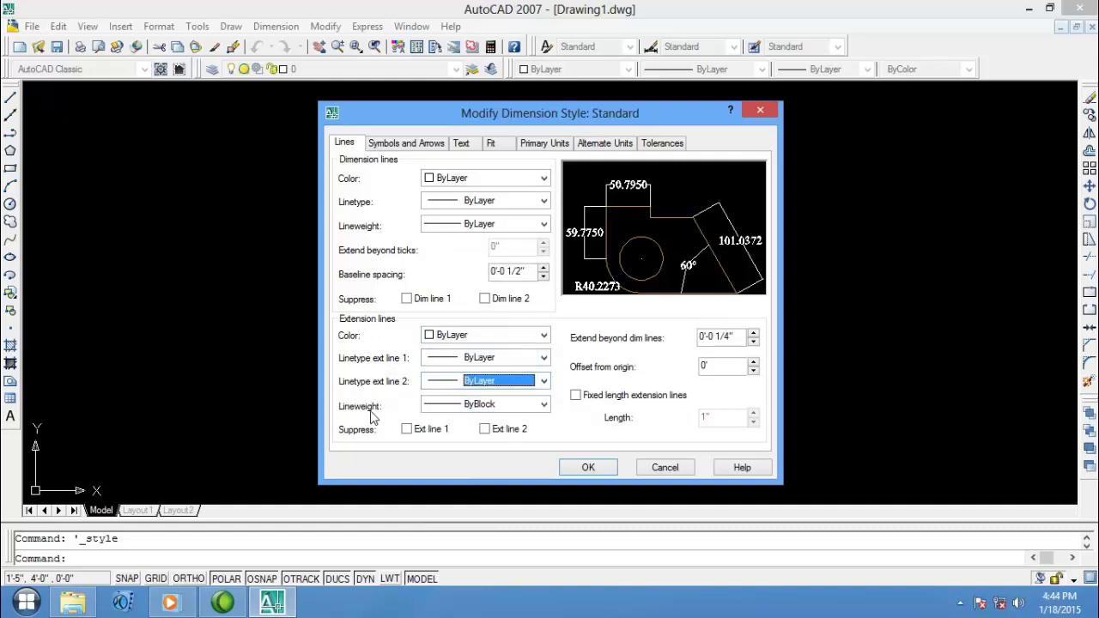
{"action": "left_click", "coordinate": [475, 407]}
{"action": "left_click", "coordinate": [490, 62]}
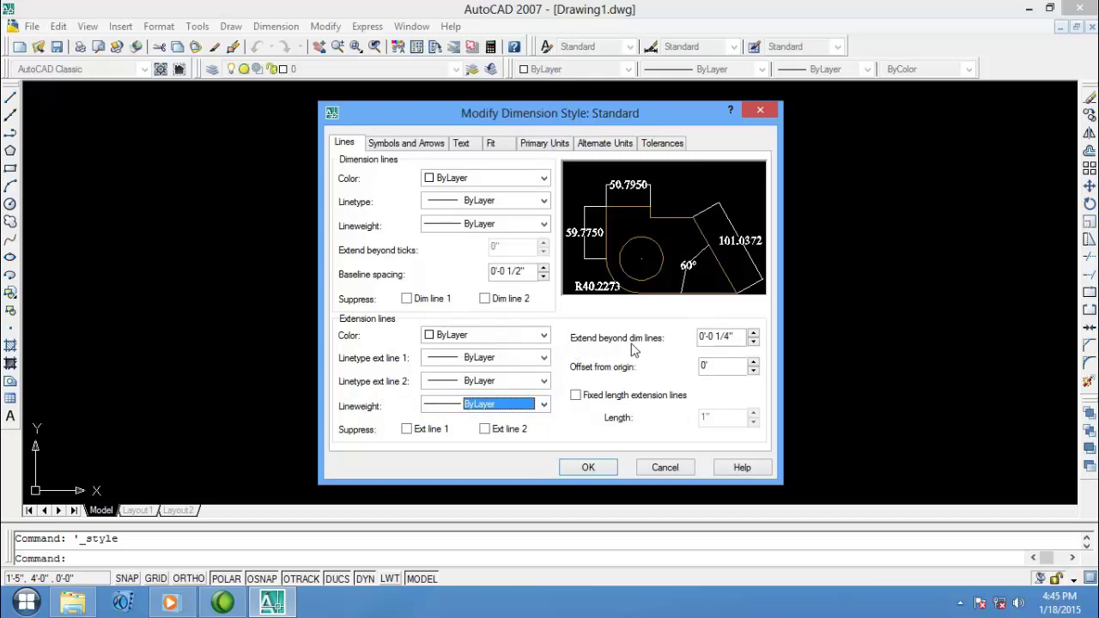
- Set the extension lines to extend 2" beyond the dimension lines and offset 2" from the origin
{"action": "left_click", "coordinate": [753, 344]}
{"action": "left_click", "coordinate": [753, 334]}
{"action": "left_click", "coordinate": [753, 334]}
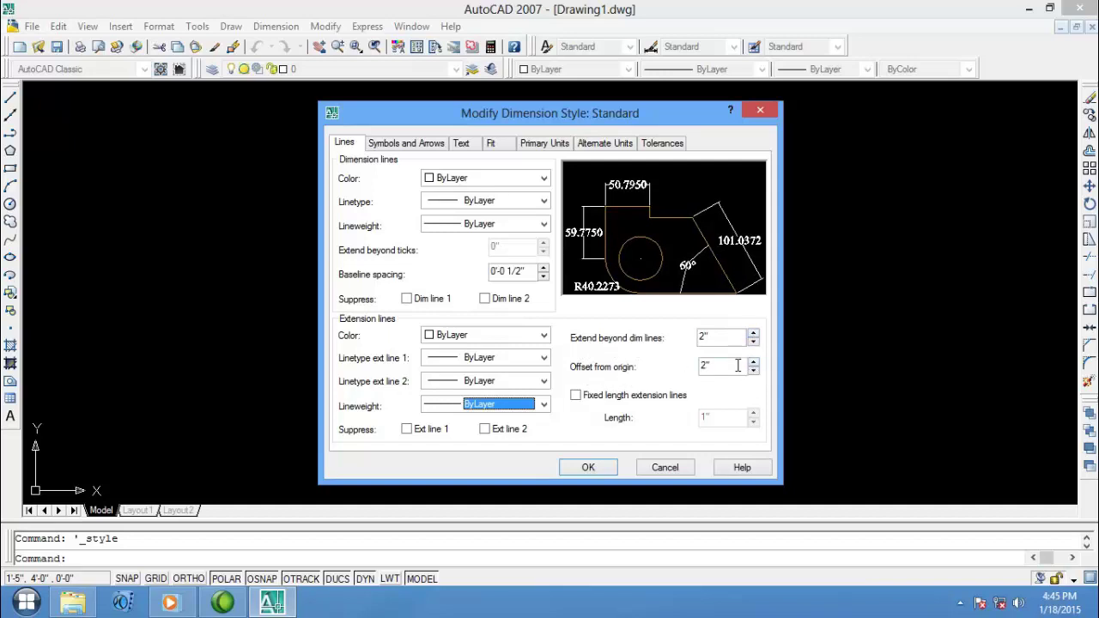
- Set the dimension text color to ByLayer and the text height to 9"
{"action": "left_click", "coordinate": [462, 143]}
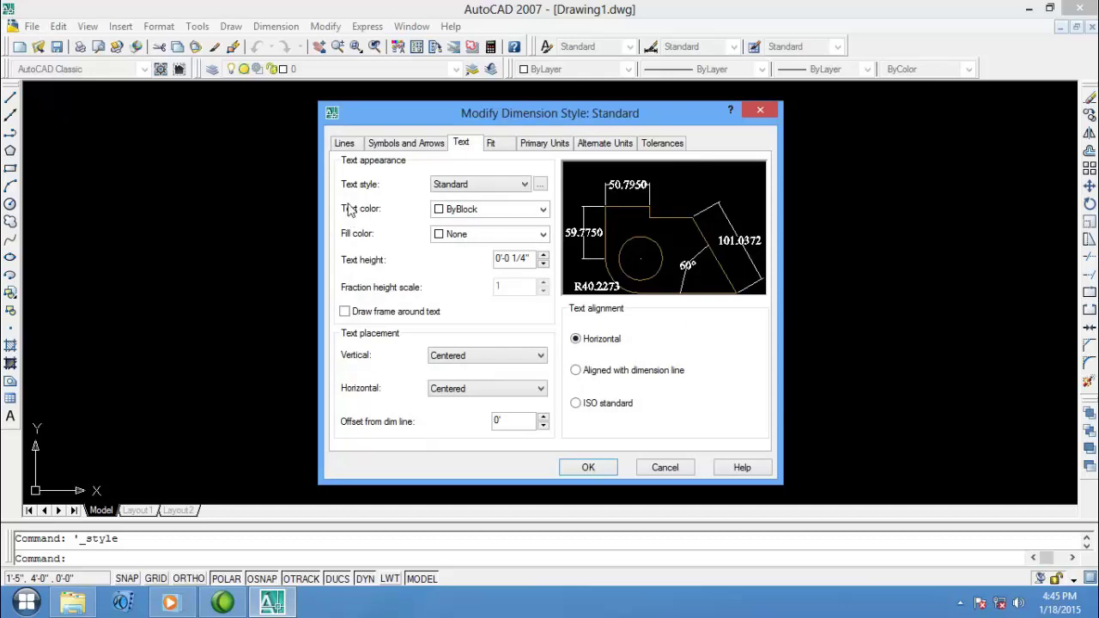
{"action": "left_click", "coordinate": [494, 215]}
{"action": "left_click", "coordinate": [477, 230]}
{"action": "left_click", "coordinate": [543, 265]}
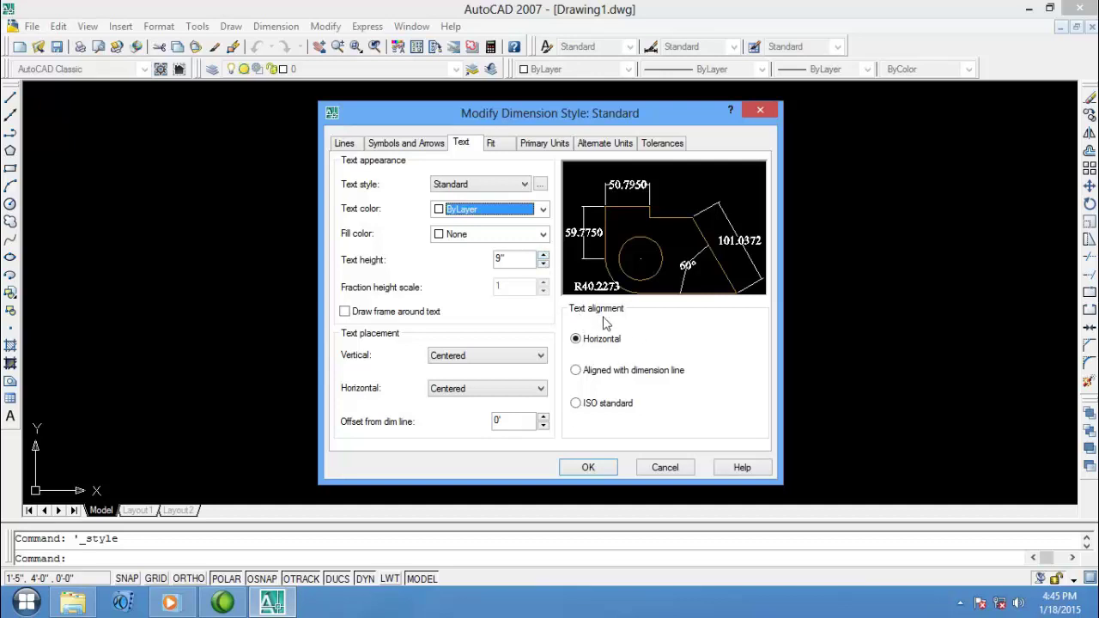
- Align the dimension text with the dimension line and place it above with a 2" offset
{"action": "left_click", "coordinate": [585, 374]}
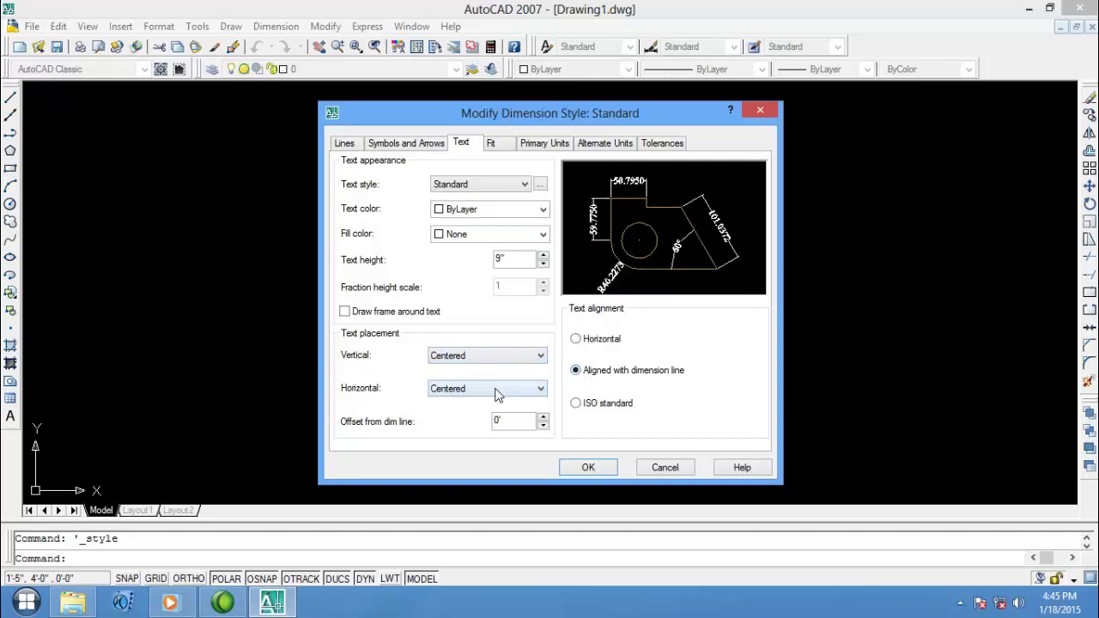
{"action": "left_click", "coordinate": [468, 359]}
{"action": "left_click", "coordinate": [459, 392]}
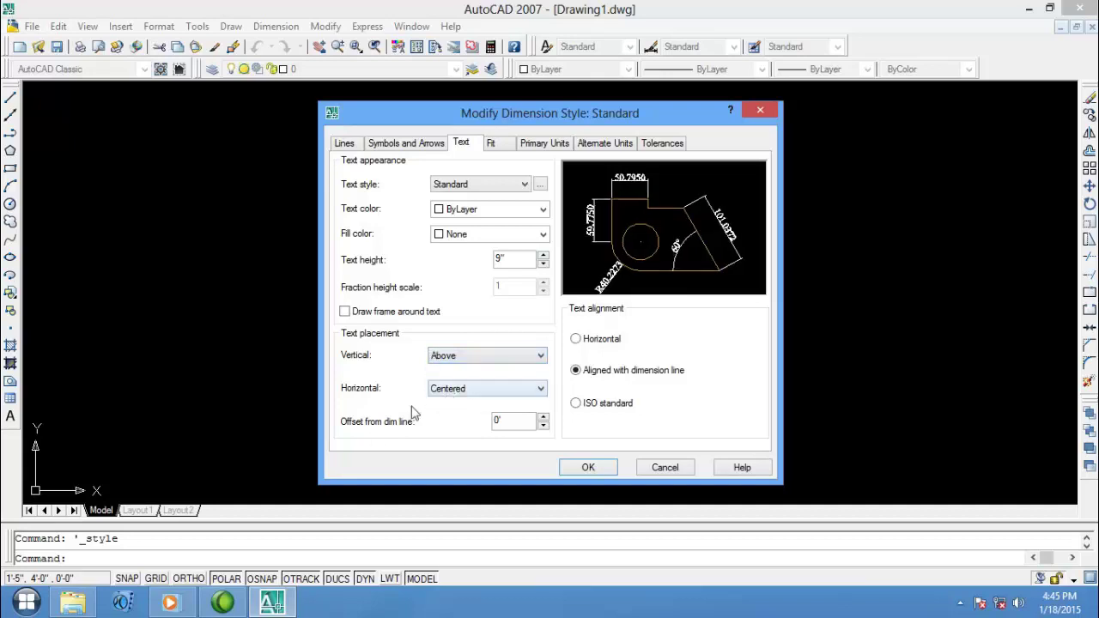
{"action": "left_click", "coordinate": [544, 417]}
{"action": "left_click", "coordinate": [545, 416]}
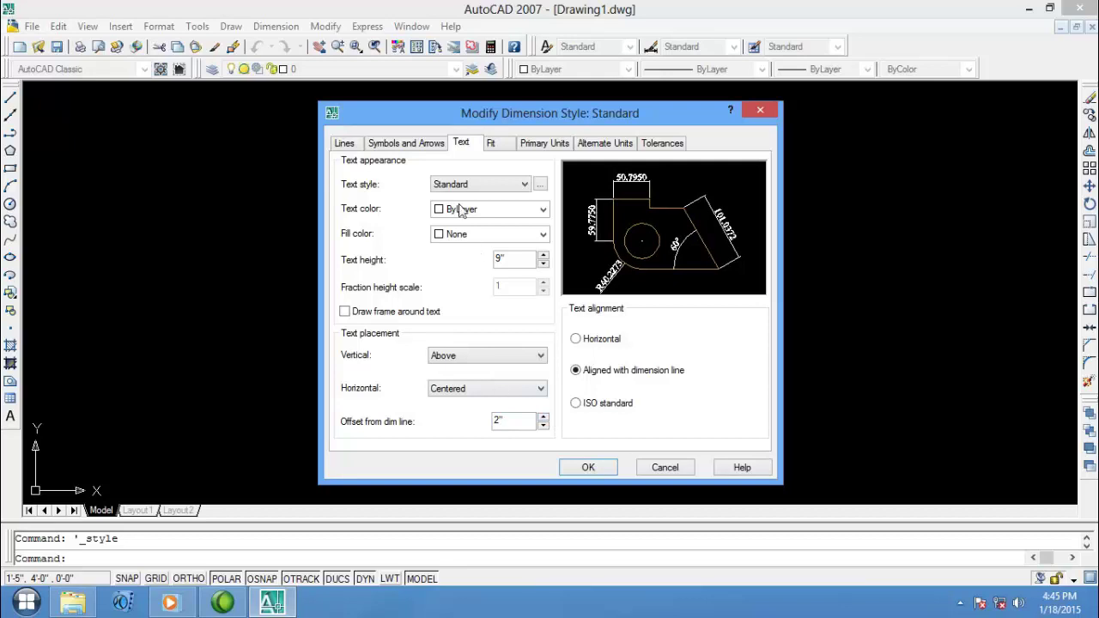
- Set the dimension style's primary units to Architectural with 0'-0" precision and save the modified style
{"action": "left_click", "coordinate": [540, 146]}
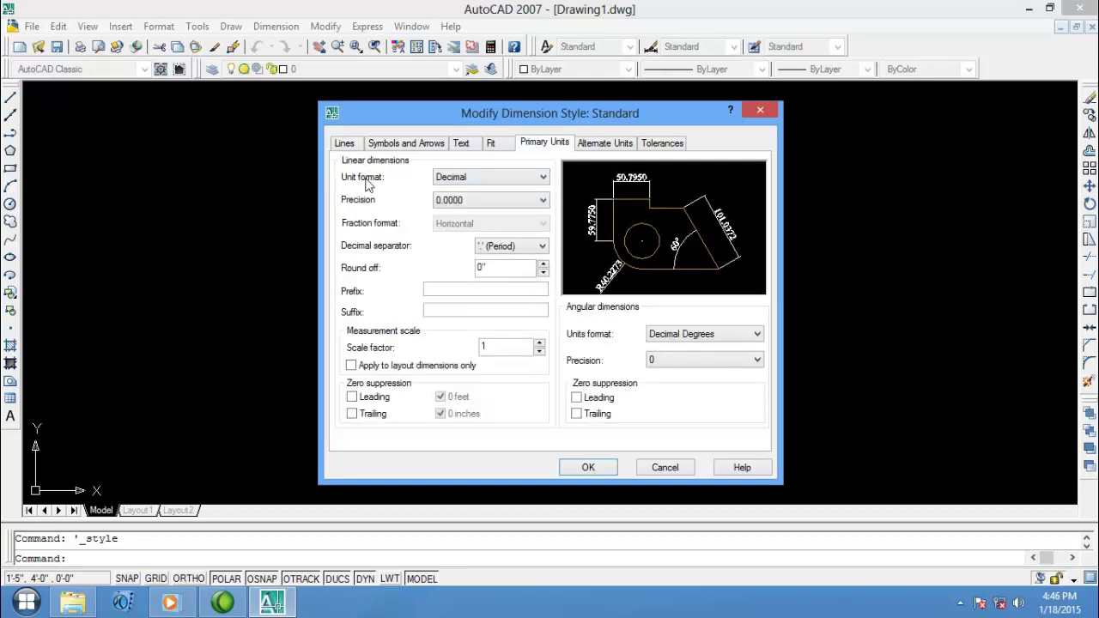
{"action": "left_click", "coordinate": [462, 180]}
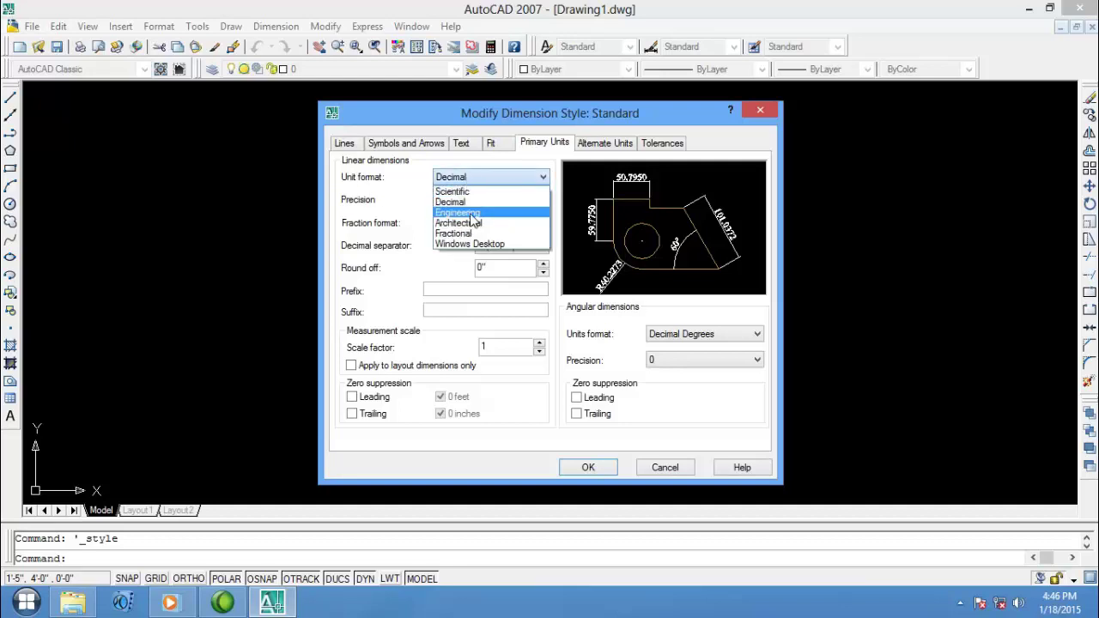
{"action": "left_click", "coordinate": [465, 222]}
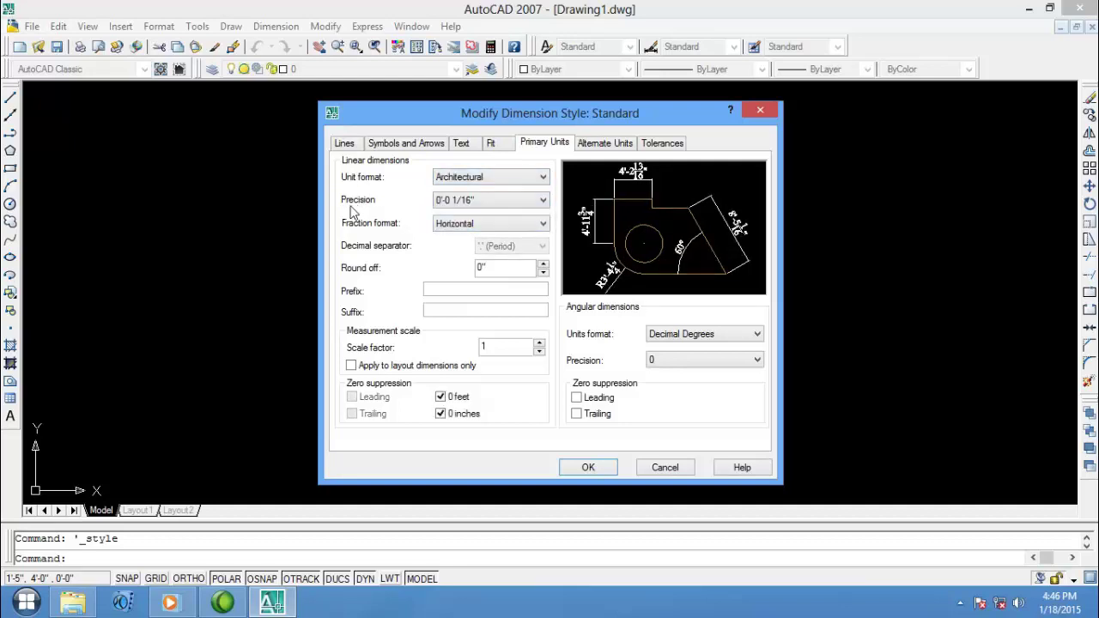
{"action": "left_click", "coordinate": [468, 201]}
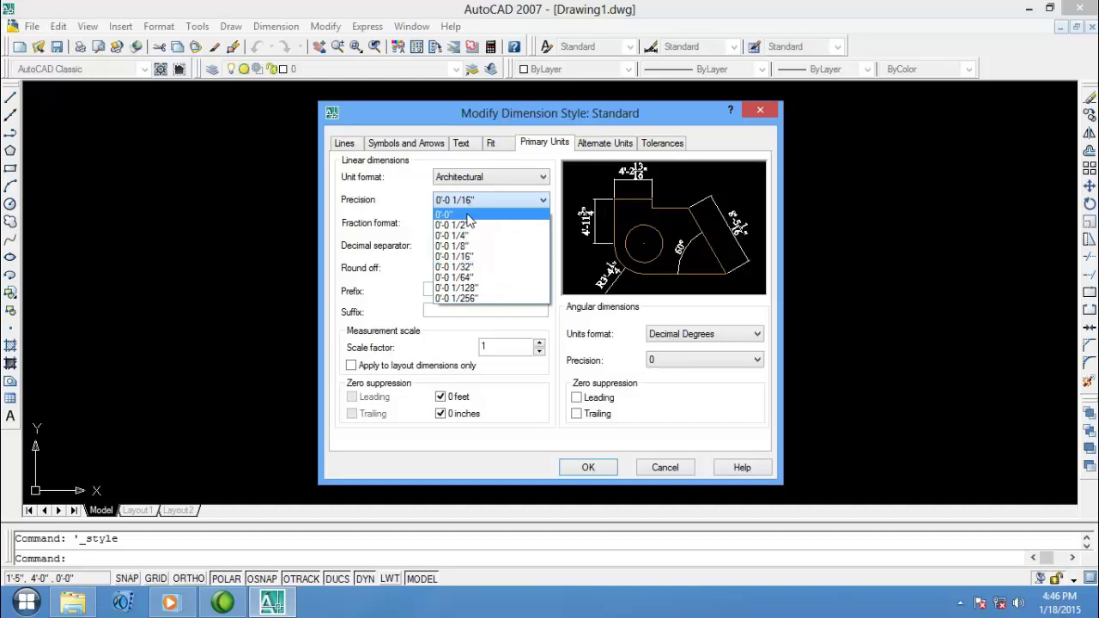
{"action": "left_click", "coordinate": [471, 213]}
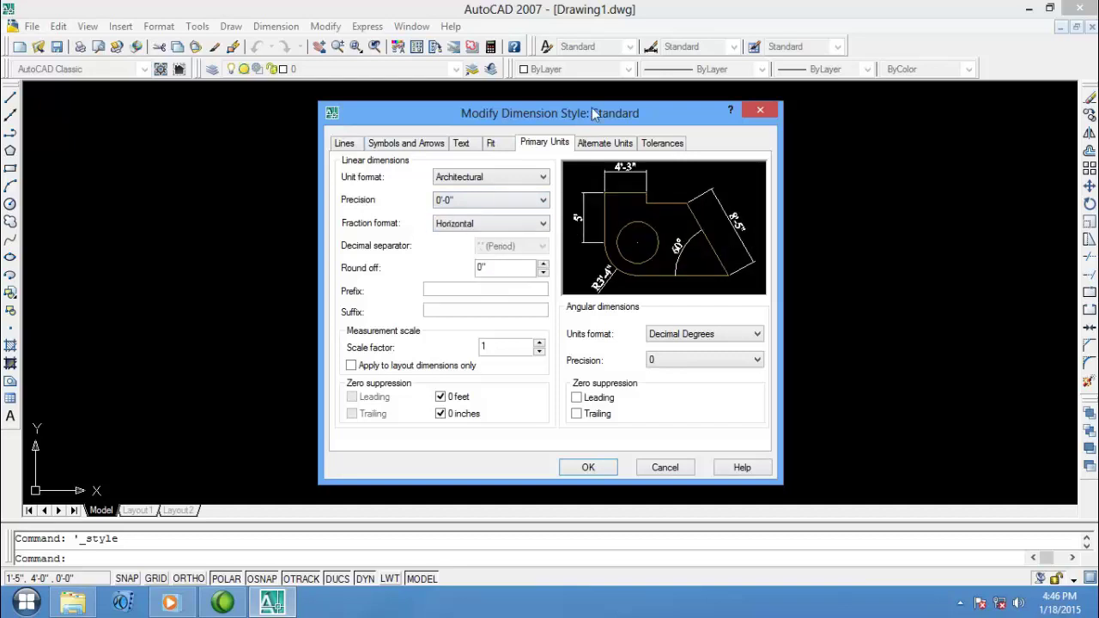
{"action": "left_click", "coordinate": [588, 467]}
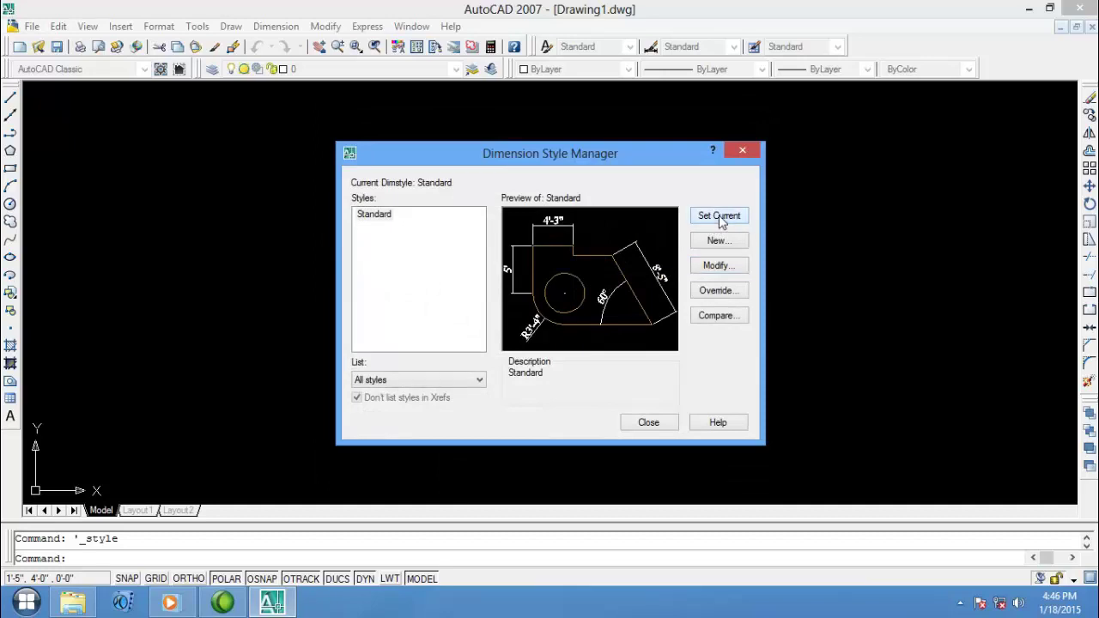
{"action": "left_click", "coordinate": [648, 423]}
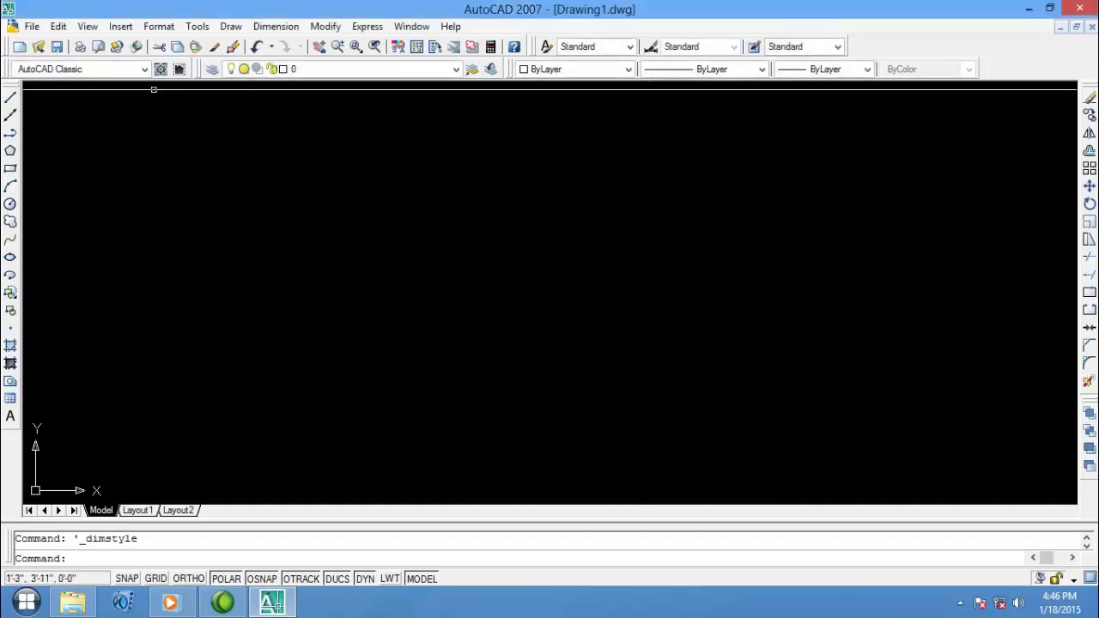
- Create six new layers in the Layer Properties Manager
{"action": "left_click", "coordinate": [159, 28]}
{"action": "left_click", "coordinate": [157, 44]}
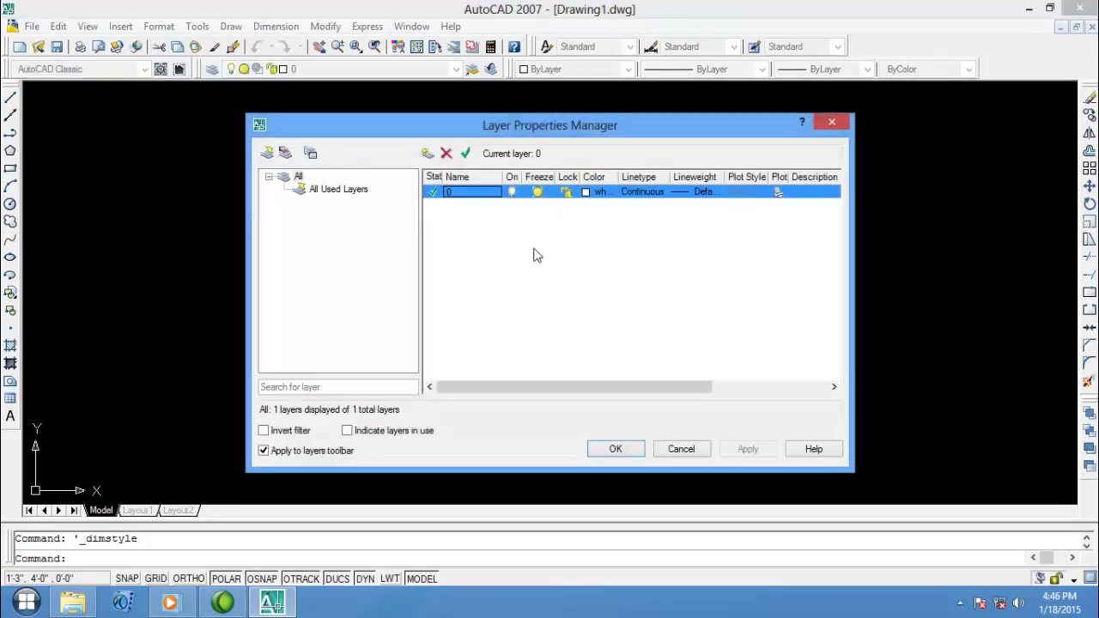
{"action": "left_click", "coordinate": [428, 153]}
{"action": "left_click", "coordinate": [428, 153]}
{"action": "left_click", "coordinate": [429, 153]}
{"action": "left_click", "coordinate": [428, 153]}
{"action": "left_click", "coordinate": [428, 153]}
{"action": "left_click", "coordinate": [429, 153]}
- Rename Layer1 as Wall
{"action": "left_click", "coordinate": [462, 207]}
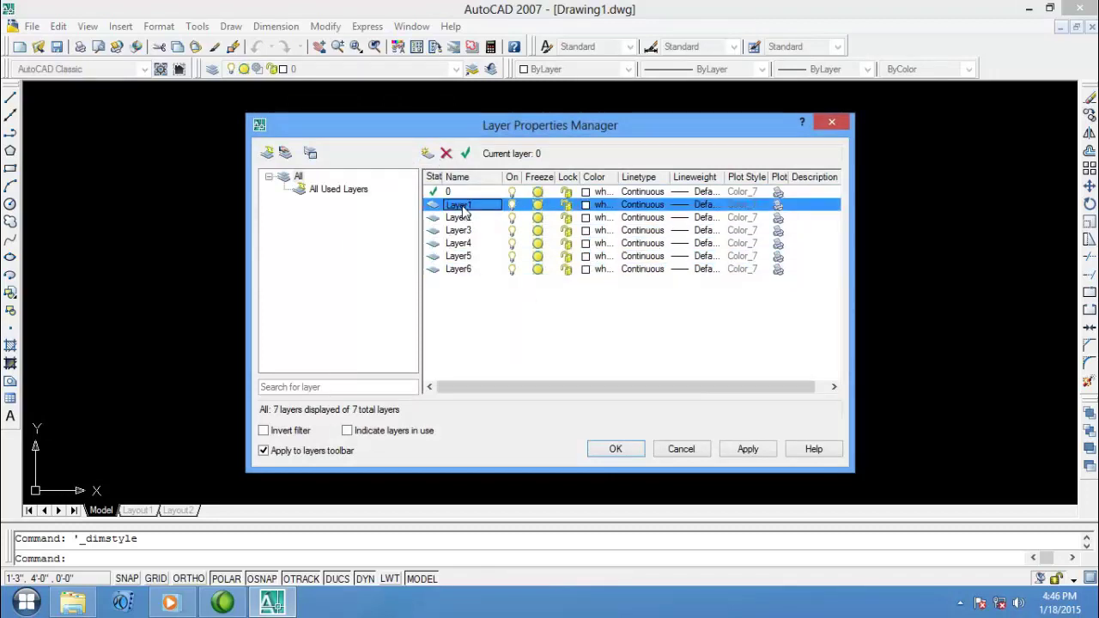
{"action": "left_click", "coordinate": [456, 206]}
{"action": "type", "text": "Wall"}
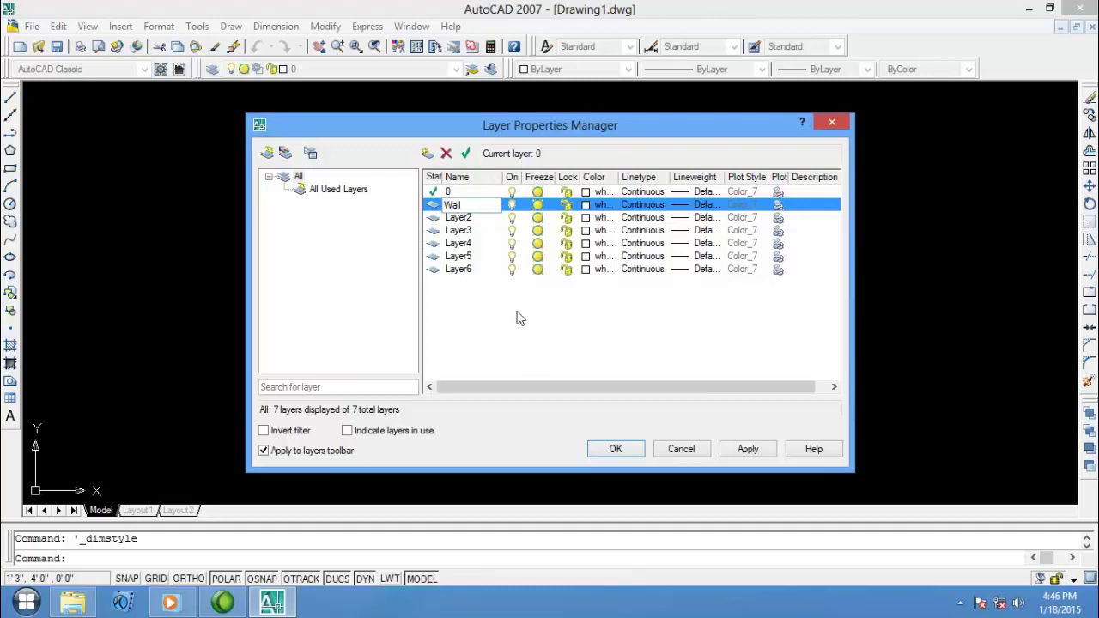
- Rename Layer2 as Border and set its color to red
{"action": "left_click", "coordinate": [458, 218]}
{"action": "left_click", "coordinate": [457, 217]}
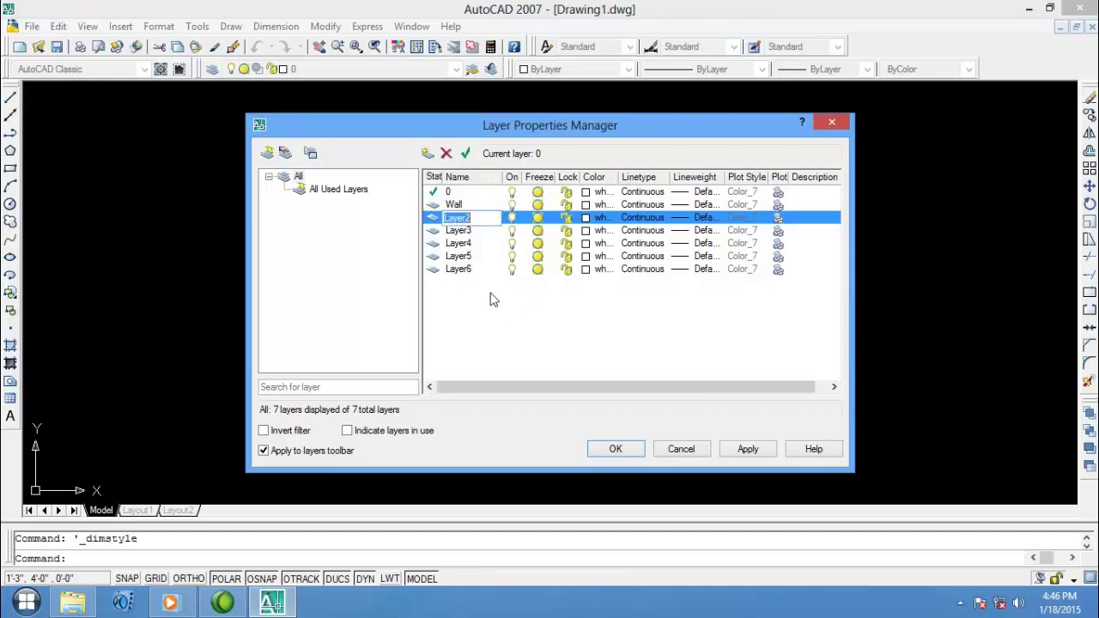
{"action": "type", "text": "Border"}
{"action": "left_click", "coordinate": [591, 217]}
{"action": "left_click", "coordinate": [425, 335]}
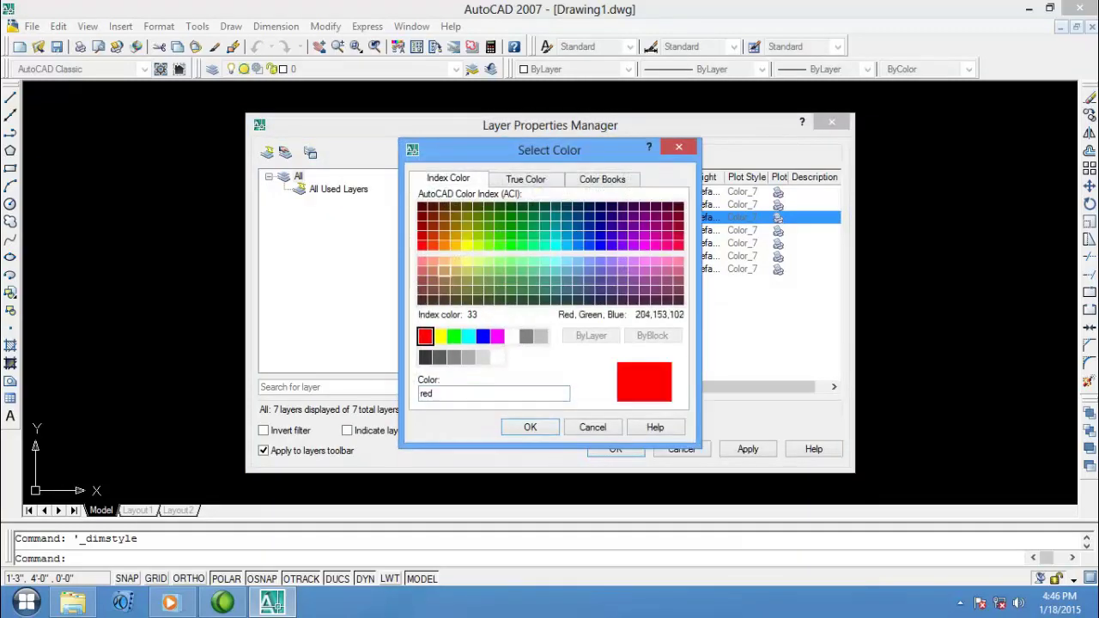
{"action": "left_click", "coordinate": [530, 426]}
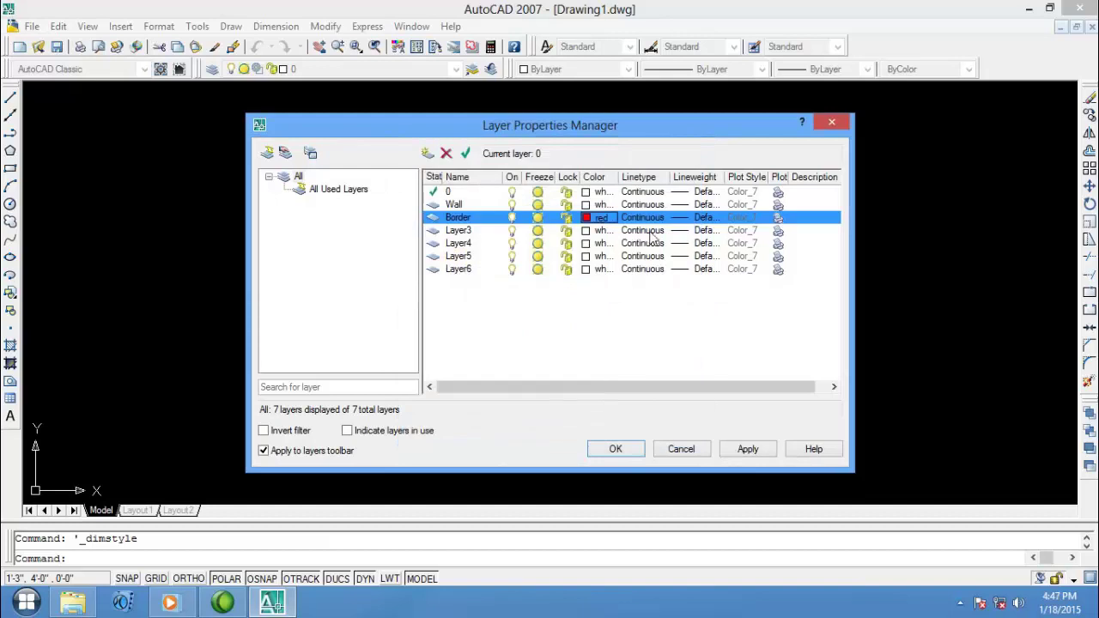
- Load the ACAD_ISO03W100 linetype and assign it to the Border layer
{"action": "left_click", "coordinate": [651, 218]}
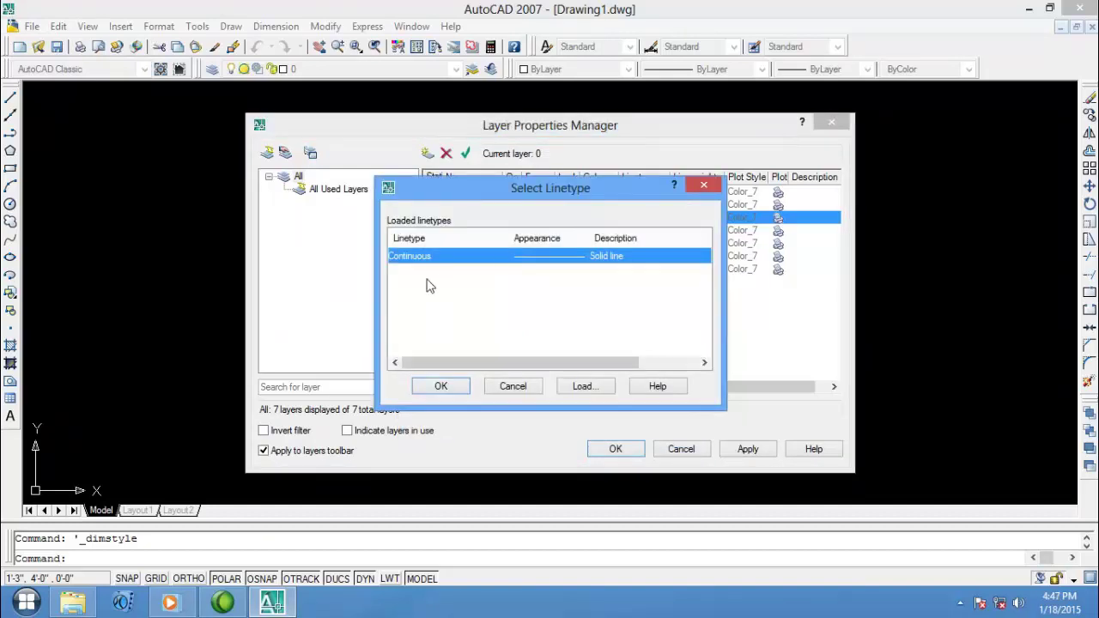
{"action": "left_click", "coordinate": [583, 386]}
{"action": "left_click", "coordinate": [555, 289]}
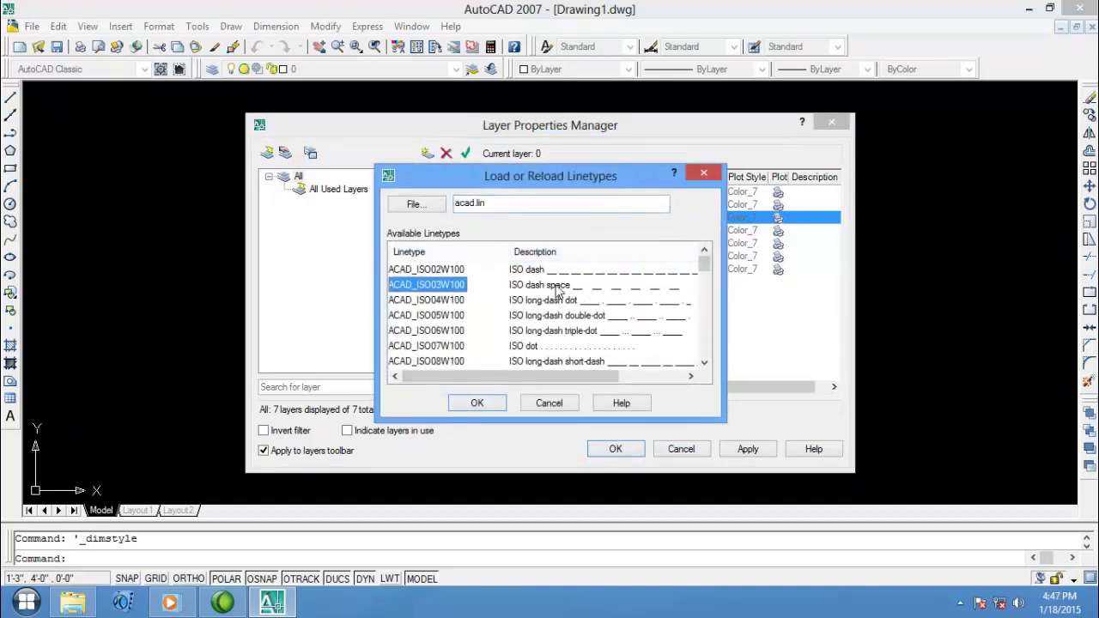
{"action": "left_click", "coordinate": [477, 404]}
{"action": "left_click", "coordinate": [548, 248]}
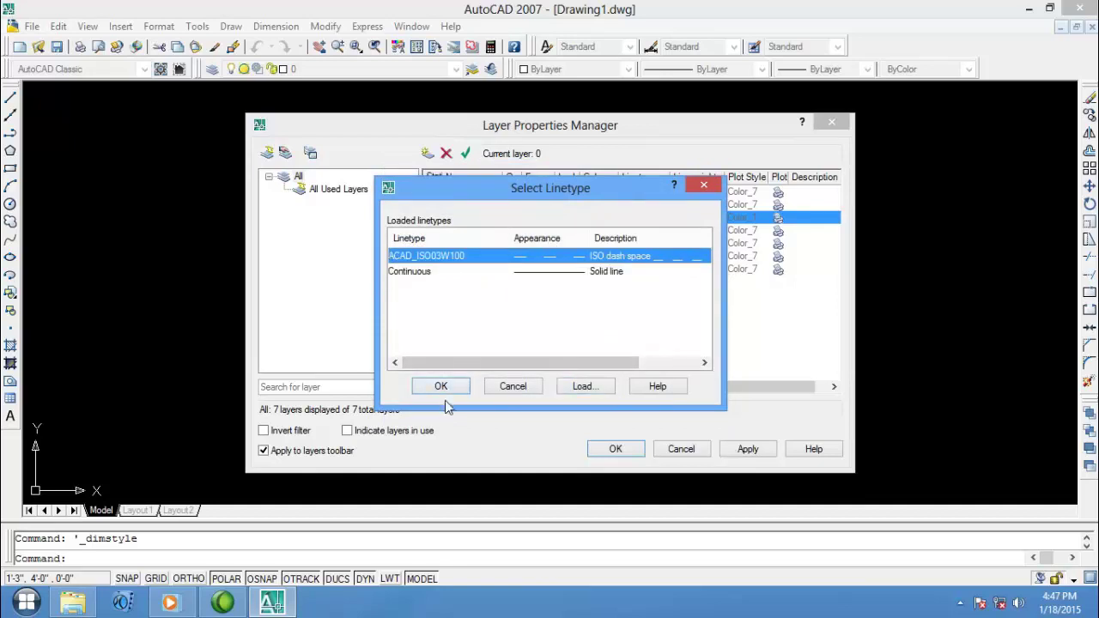
{"action": "left_click", "coordinate": [445, 388]}
- Set the Border layer's lineweight to 0.30 mm and apply the layer changes
{"action": "left_click", "coordinate": [703, 220]}
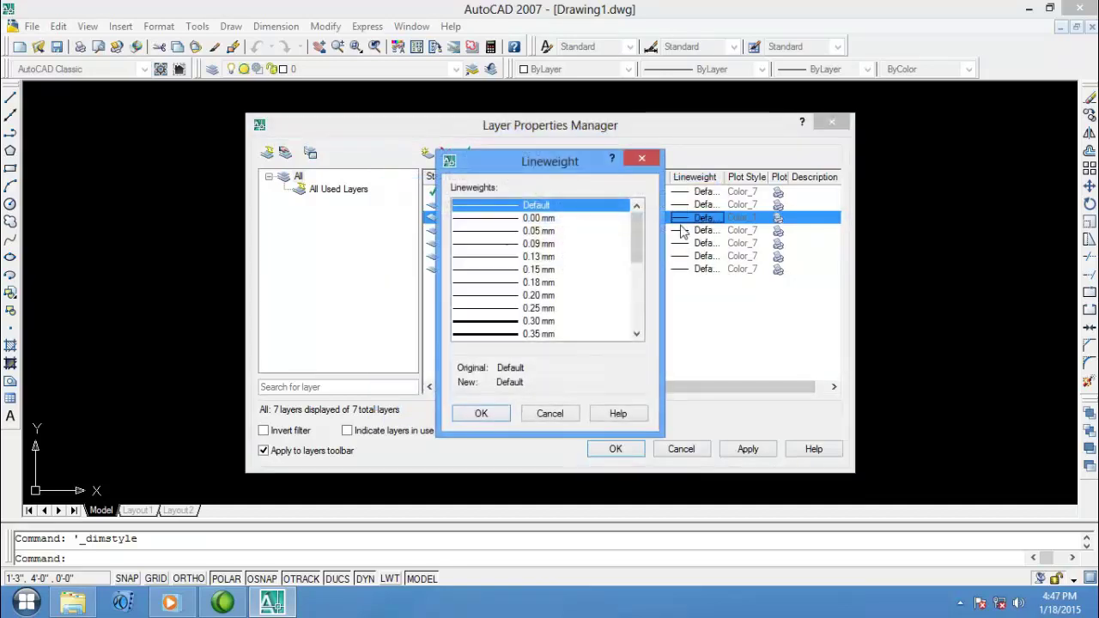
{"action": "left_click", "coordinate": [531, 321]}
{"action": "left_click", "coordinate": [481, 413]}
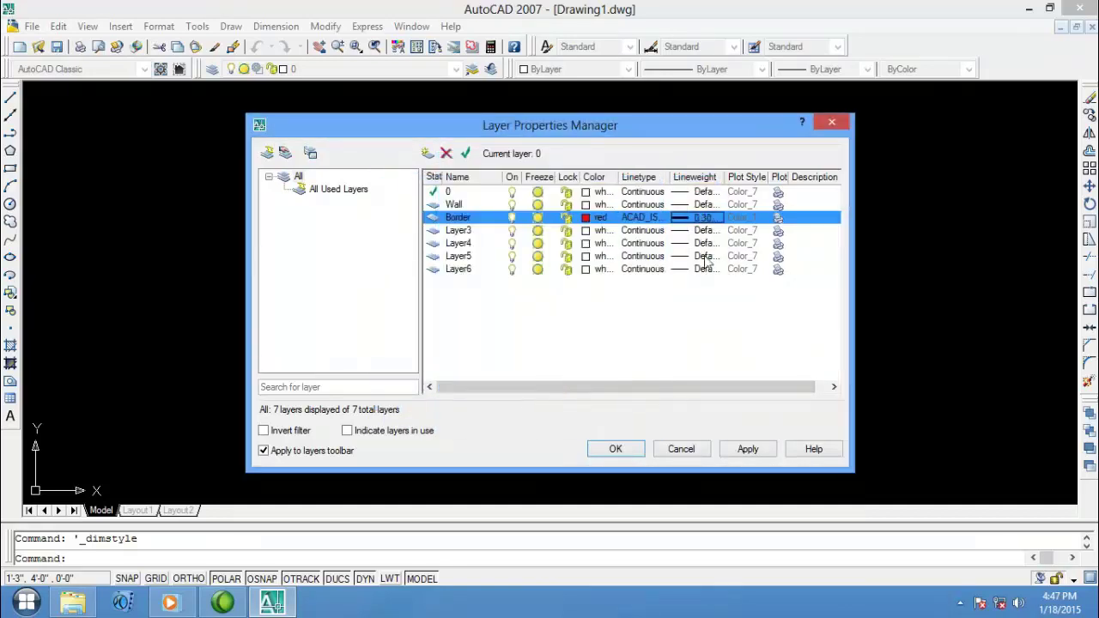
{"action": "left_click", "coordinate": [745, 450]}
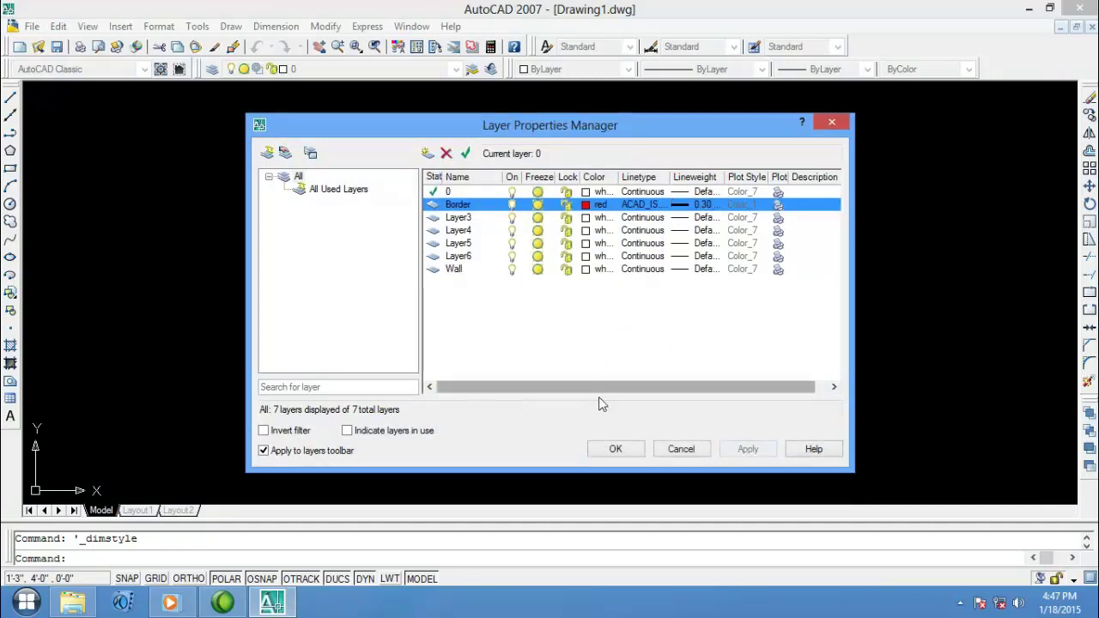
- Delete the unused layers Layer3 through Layer6, apply the deletion and close the Layer Properties Manager
{"action": "left_click", "coordinate": [463, 272]}
{"action": "left_click", "coordinate": [460, 261]}
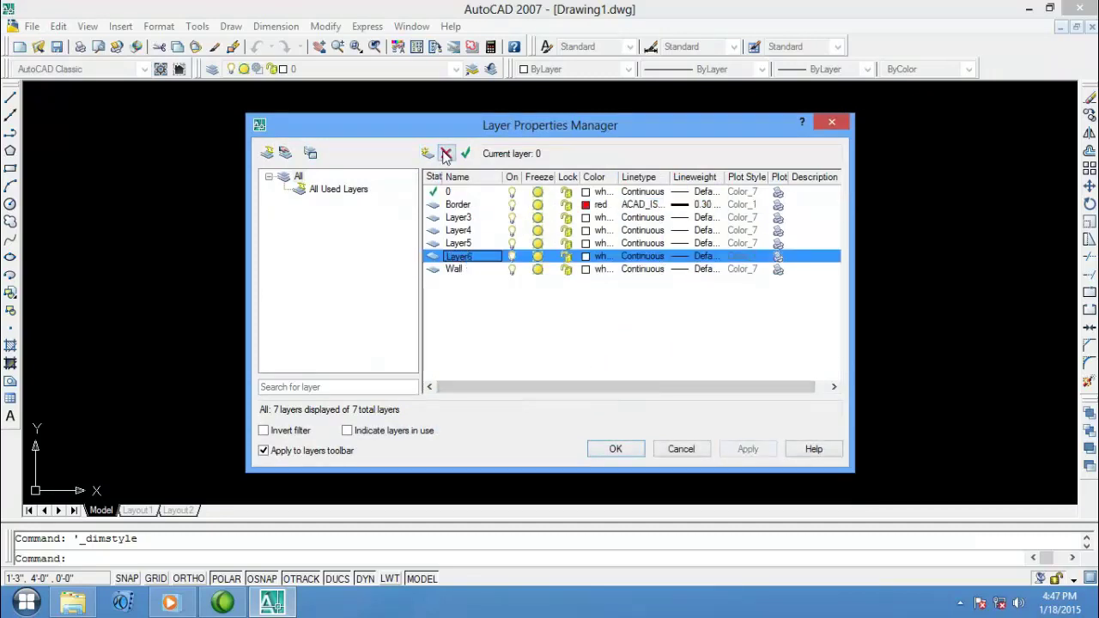
{"action": "left_click", "coordinate": [432, 245]}
{"action": "left_click", "coordinate": [445, 153]}
{"action": "left_click", "coordinate": [436, 256]}
{"action": "left_click", "coordinate": [446, 153]}
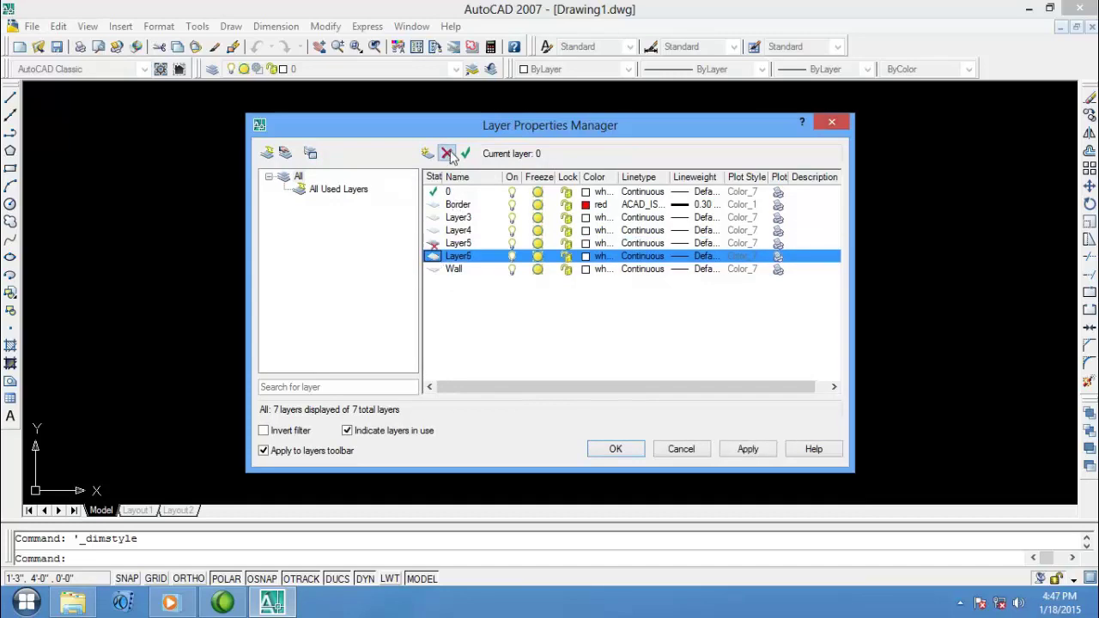
{"action": "left_click", "coordinate": [451, 229]}
{"action": "left_click", "coordinate": [446, 154]}
{"action": "left_click", "coordinate": [435, 218]}
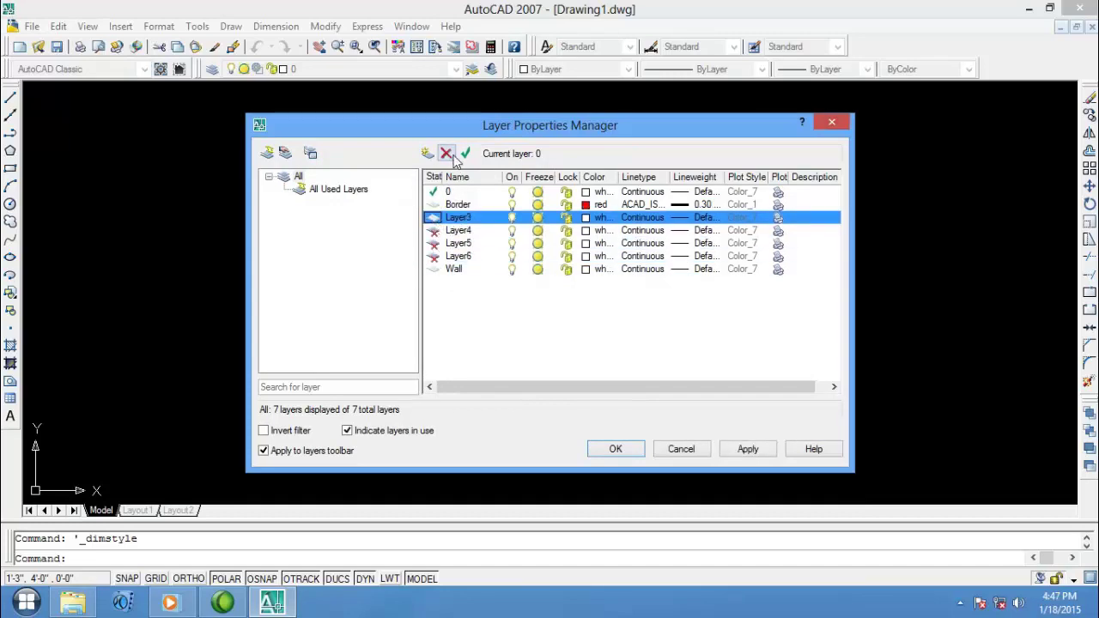
{"action": "left_click", "coordinate": [748, 450]}
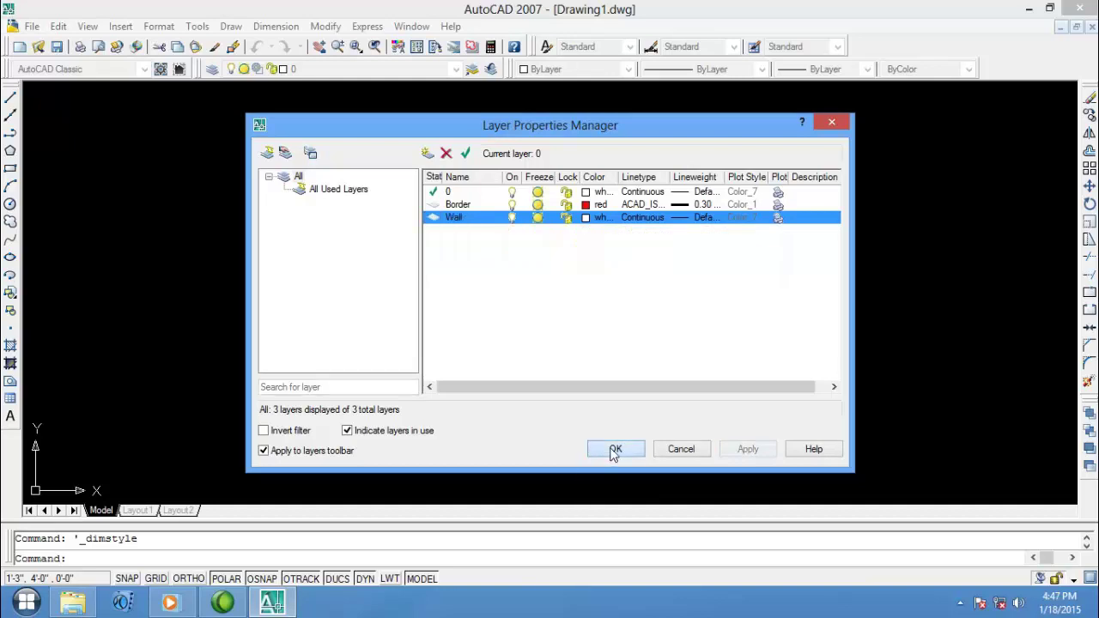
{"action": "left_click", "coordinate": [615, 450]}
- Make Border the current layer and draw a 50' horizontal line to the right with Ortho on
{"action": "left_click", "coordinate": [432, 70]}
{"action": "left_click", "coordinate": [394, 99]}
{"action": "type", "text": "l"}
{"action": "key", "text": "Return"}
{"action": "left_click", "coordinate": [206, 181]}
{"action": "key", "text": "F8"}
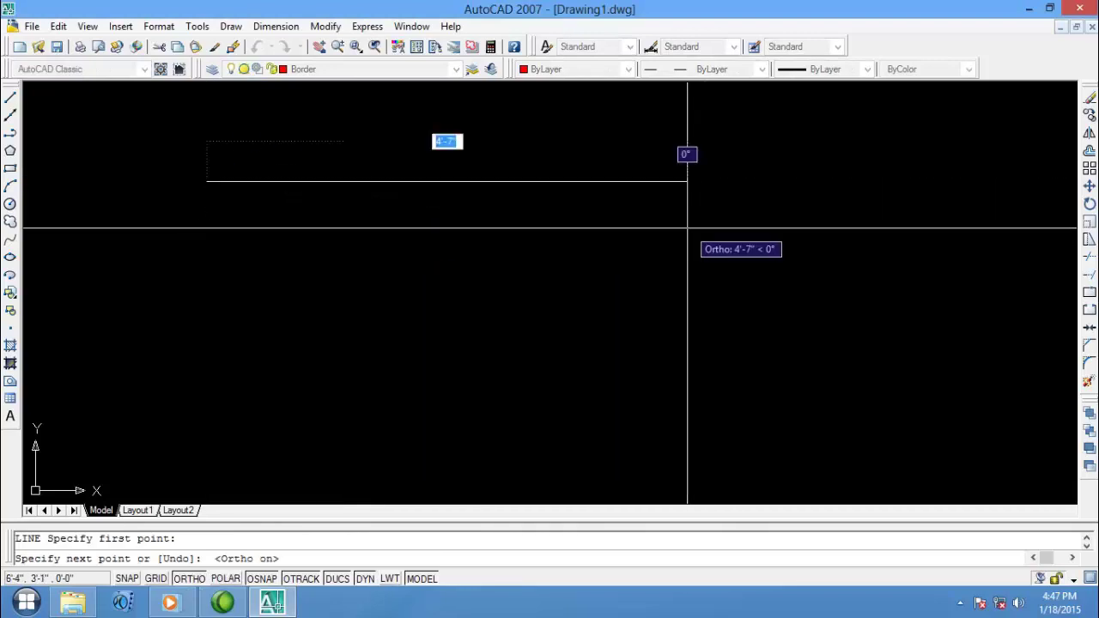
{"action": "type", "text": "50"}
{"action": "key", "text": "Return"}
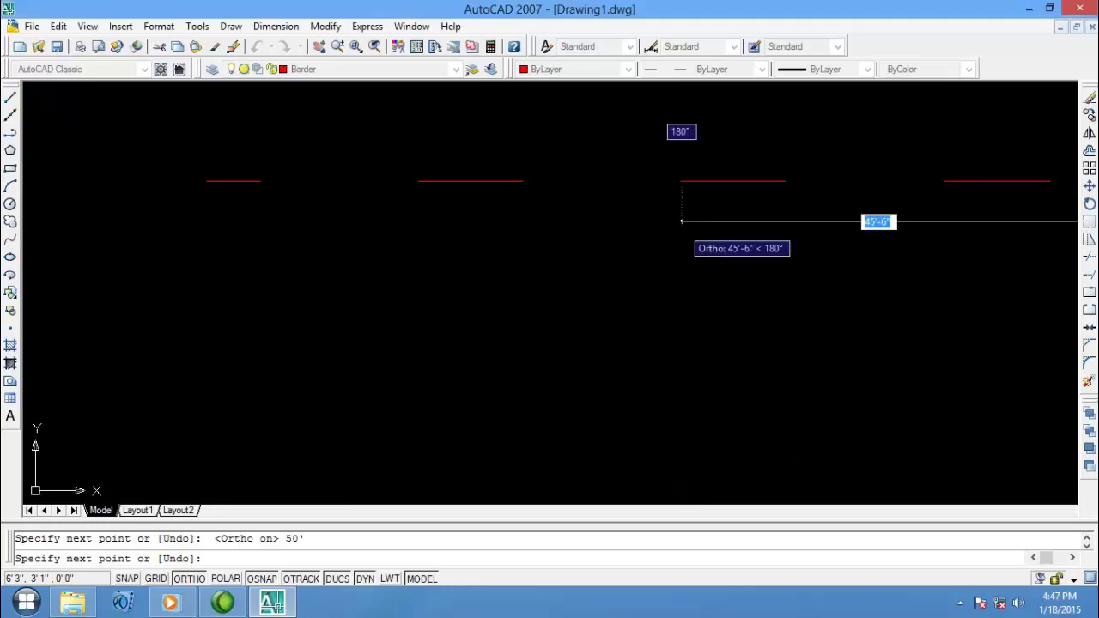
{"action": "key", "text": "Return"}
- Turn off displaying the UCS icon at the drawing origin
{"action": "type", "text": "z"}
{"action": "key", "text": "Return"}
{"action": "type", "text": "e"}
{"action": "key", "text": "Return"}
{"action": "scroll", "coordinate": [578, 222], "scroll_direction": "down", "scroll_amount": 5}
{"action": "middle_click_drag", "start_coordinate": [546, 287], "coordinate": [573, 263]}
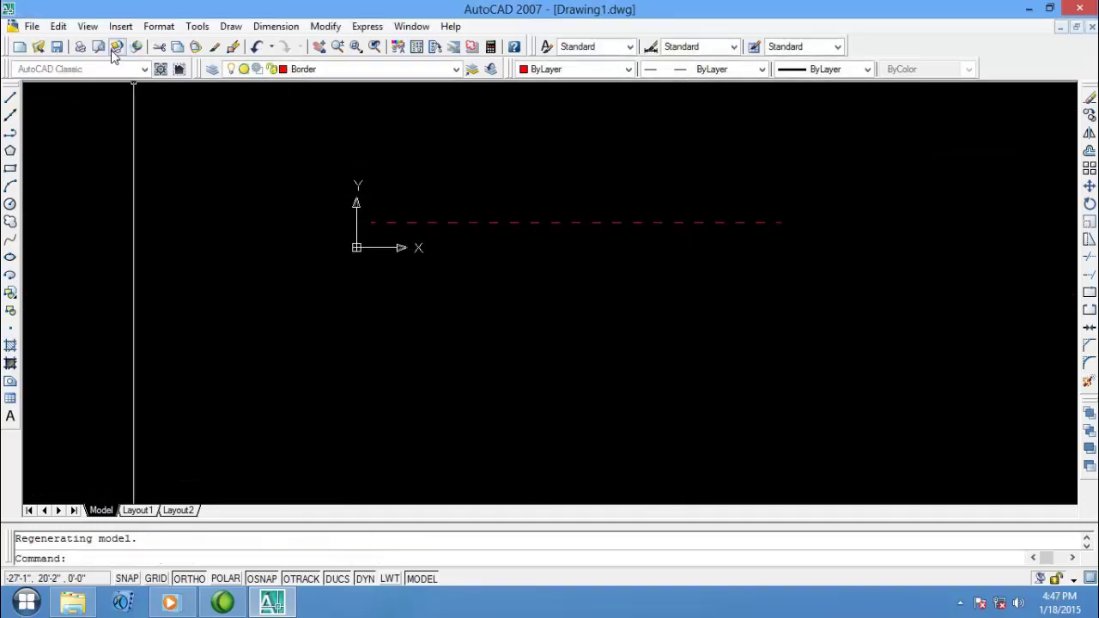
{"action": "left_click", "coordinate": [87, 25]}
{"action": "mouse_move", "coordinate": [168, 371]}
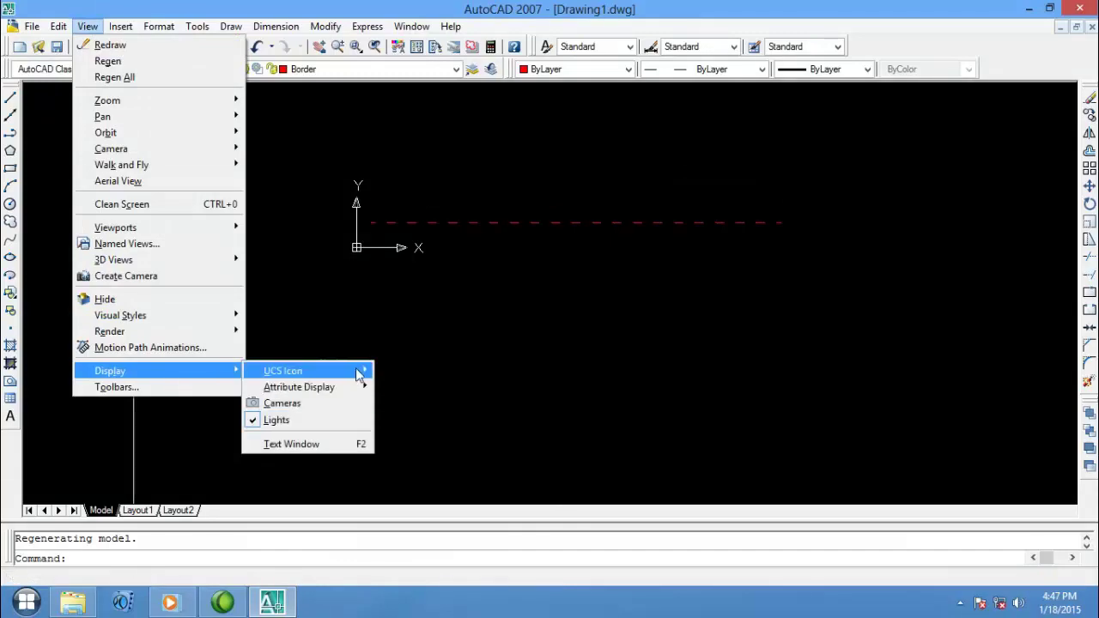
{"action": "mouse_move", "coordinate": [355, 368]}
{"action": "left_click", "coordinate": [421, 386]}
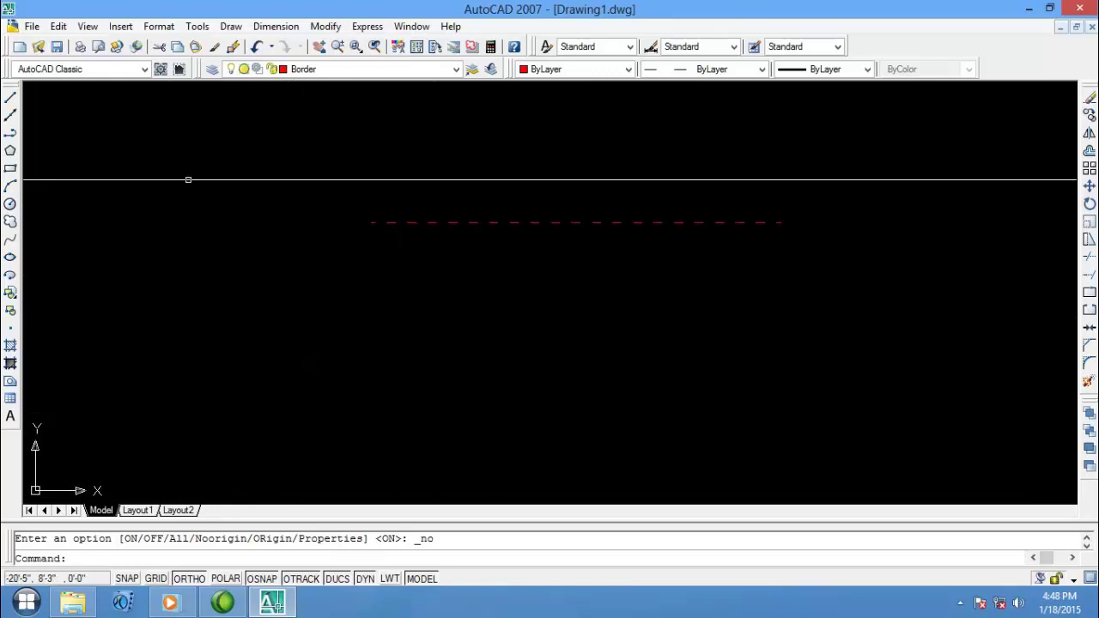
- Draw a 40' vertical line downward from the right end of the horizontal border line
{"action": "type", "text": "l"}
{"action": "key", "text": "Return"}
{"action": "left_click", "coordinate": [781, 222]}
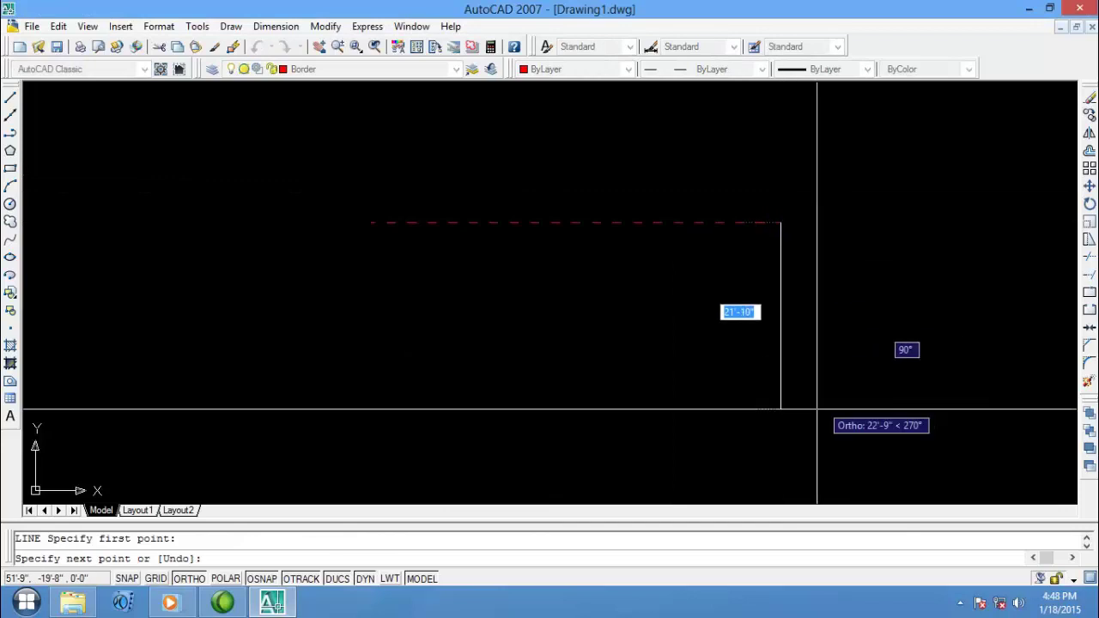
{"action": "type", "text": "40"}
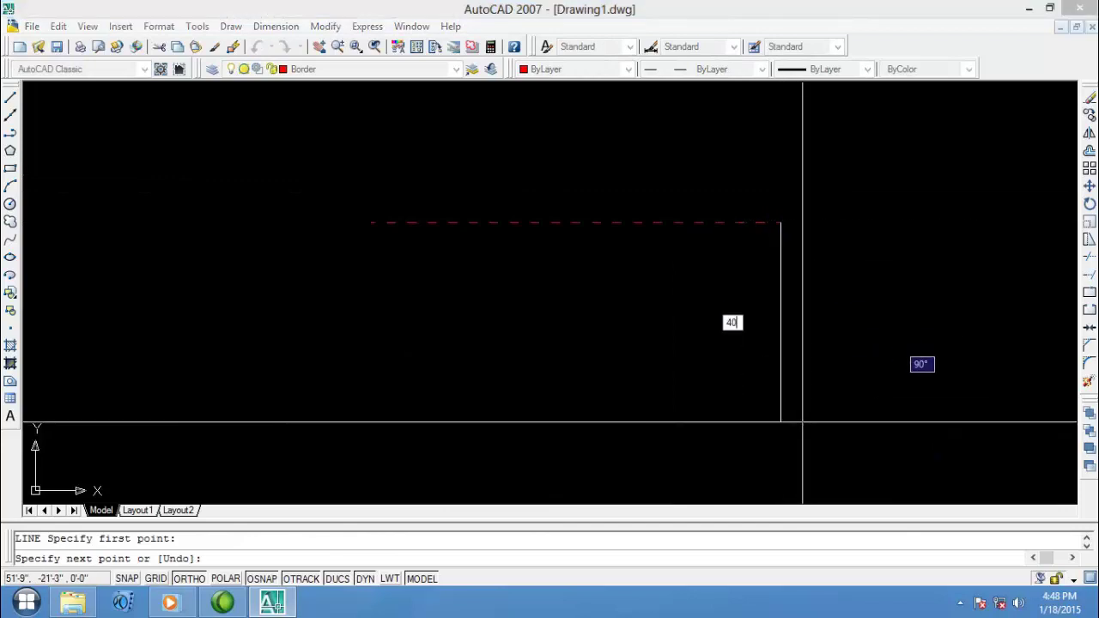
{"action": "key", "text": "Return"}
{"action": "key", "text": "Return"}
- Draw a 50' line leftward from the vertical line's lower end and close the border at the upper line's left end
{"action": "scroll", "coordinate": [704, 314], "scroll_direction": "down", "scroll_amount": 1}
{"action": "middle_click_drag", "start_coordinate": [705, 314], "coordinate": [696, 223]}
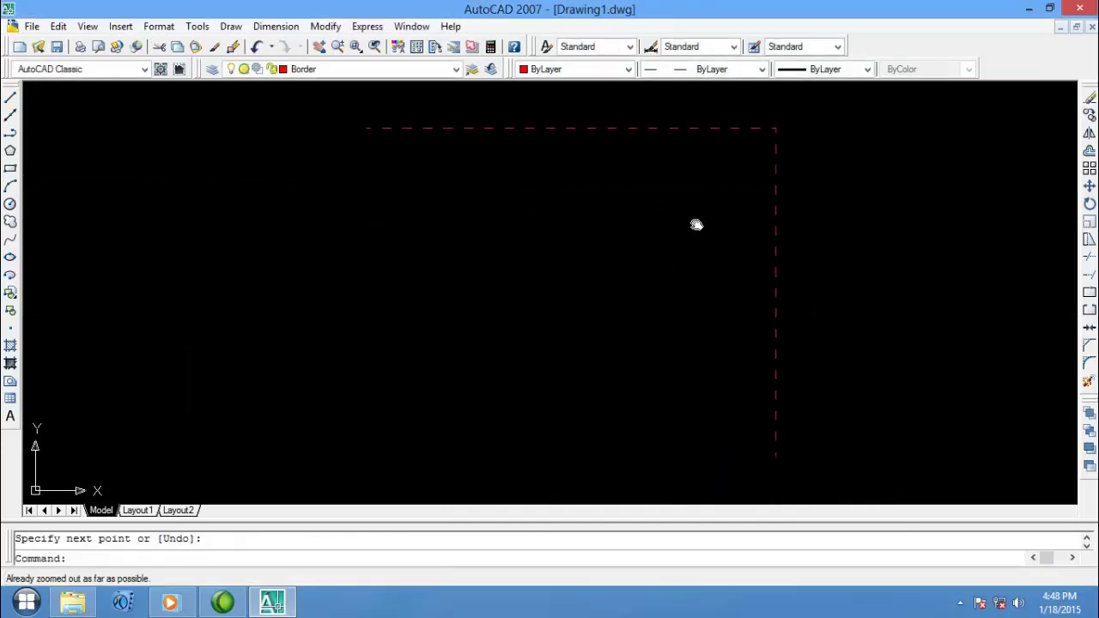
{"action": "scroll", "coordinate": [683, 231], "scroll_direction": "up", "scroll_amount": 1}
{"action": "scroll", "coordinate": [683, 231], "scroll_direction": "up", "scroll_amount": 2}
{"action": "scroll", "coordinate": [682, 246], "scroll_direction": "down", "scroll_amount": 3}
{"action": "type", "text": "l"}
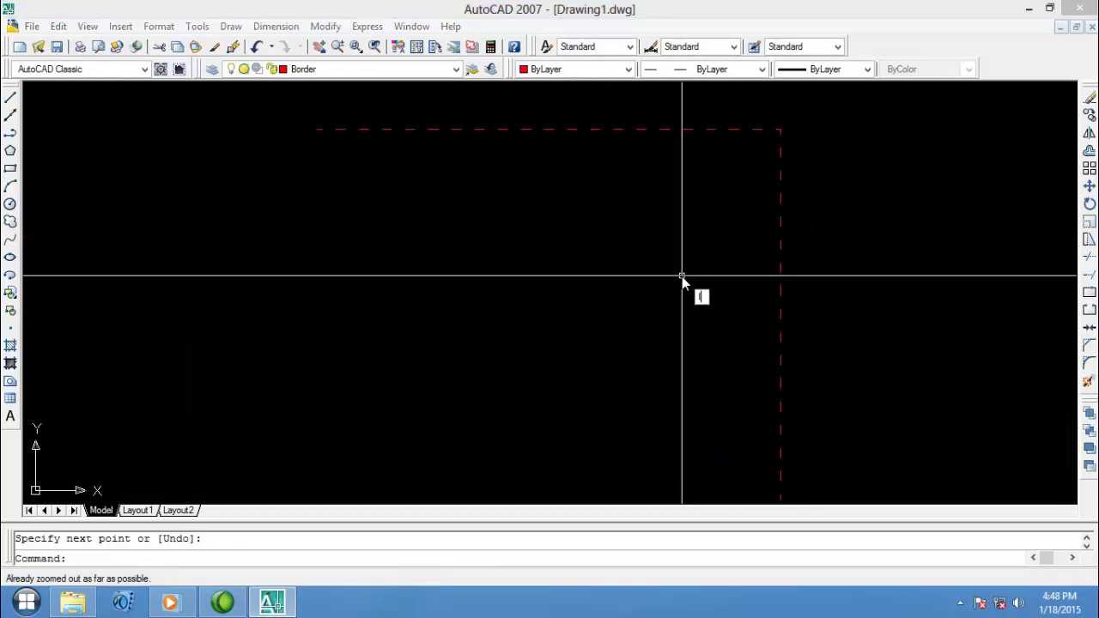
{"action": "key", "text": "Return"}
{"action": "left_click", "coordinate": [781, 498]}
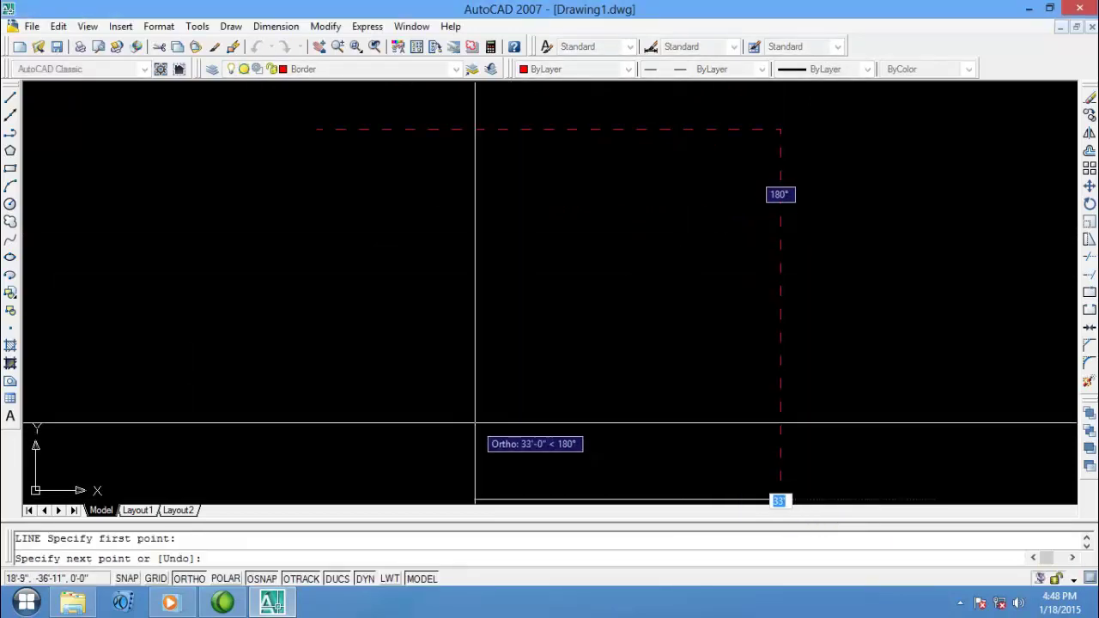
{"action": "type", "text": "50"}
{"action": "key", "text": "Return"}
{"action": "left_click", "coordinate": [316, 130]}
{"action": "key", "text": "Return"}
- Offset the upper, left and right border lines inward by 2.5'
{"action": "type", "text": "o"}
{"action": "key", "text": "Return"}
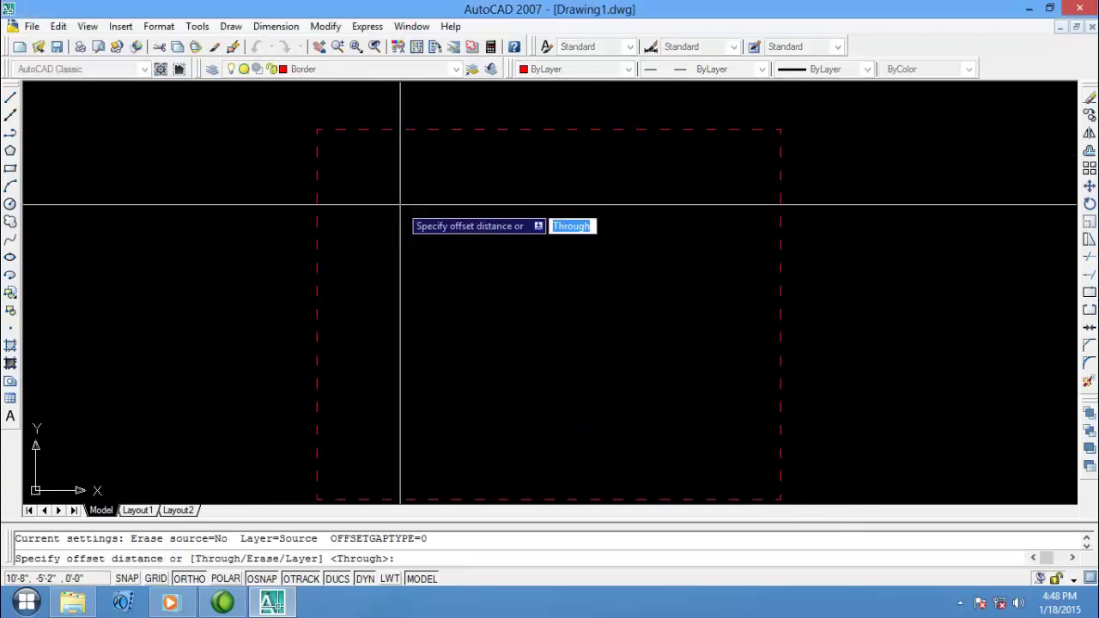
{"action": "type", "text": "2.5"}
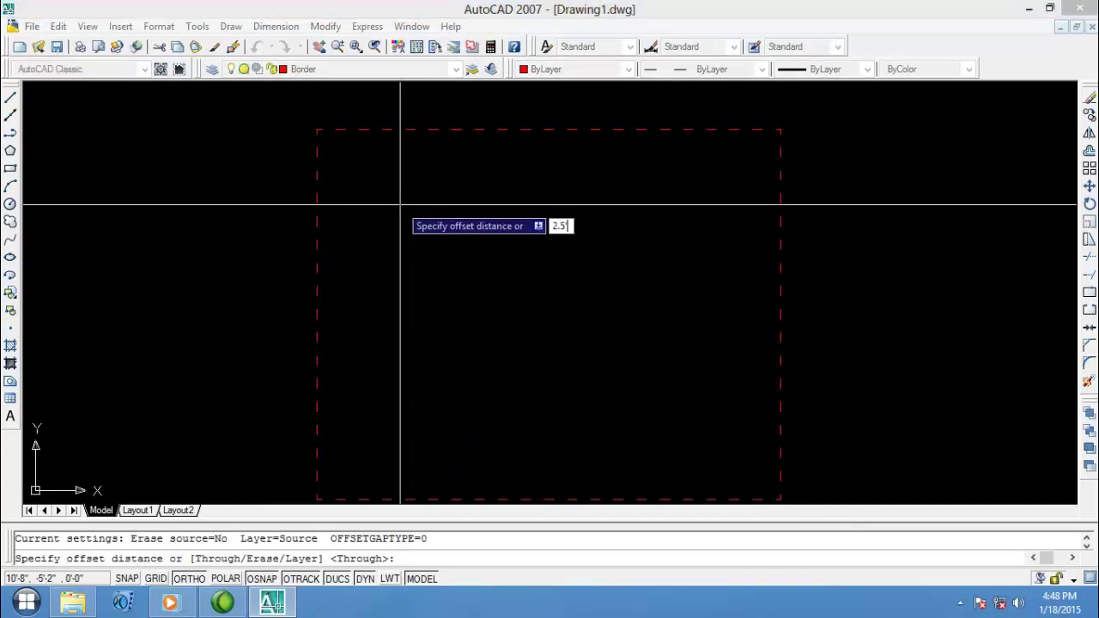
{"action": "type", "text": "'"}
{"action": "key", "text": "Return"}
{"action": "left_click", "coordinate": [473, 130]}
{"action": "left_click", "coordinate": [442, 206]}
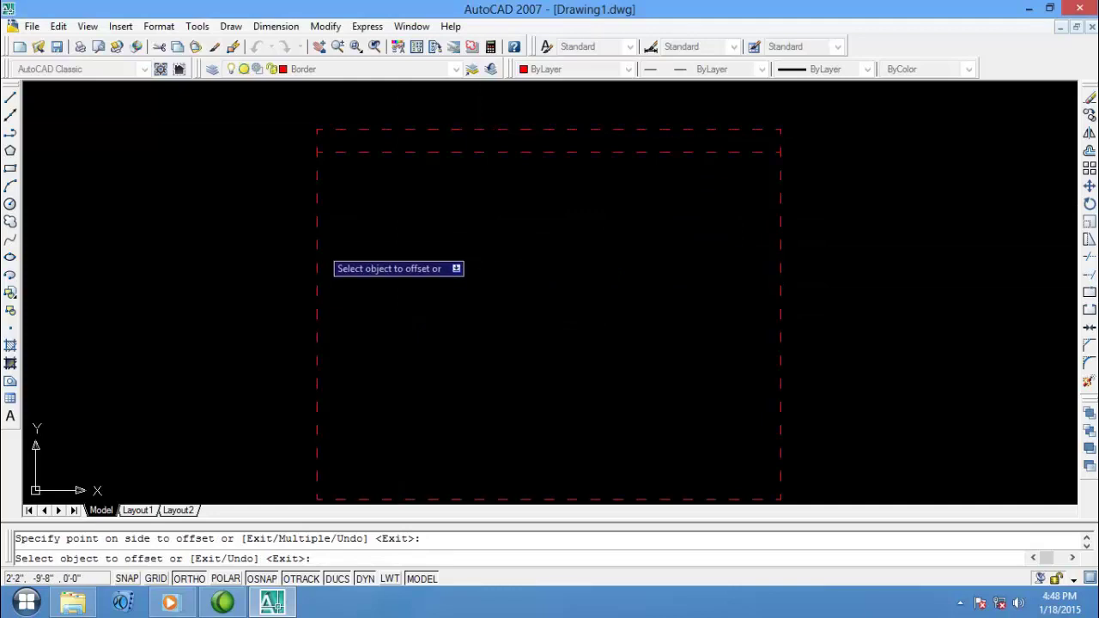
{"action": "left_click", "coordinate": [317, 258]}
{"action": "left_click", "coordinate": [488, 248]}
{"action": "left_click", "coordinate": [781, 276]}
{"action": "left_click", "coordinate": [605, 254]}
{"action": "key", "text": "Return"}
- Offset the lower border line inward by 5'
{"action": "key", "text": "Return"}
{"action": "type", "text": "5"}
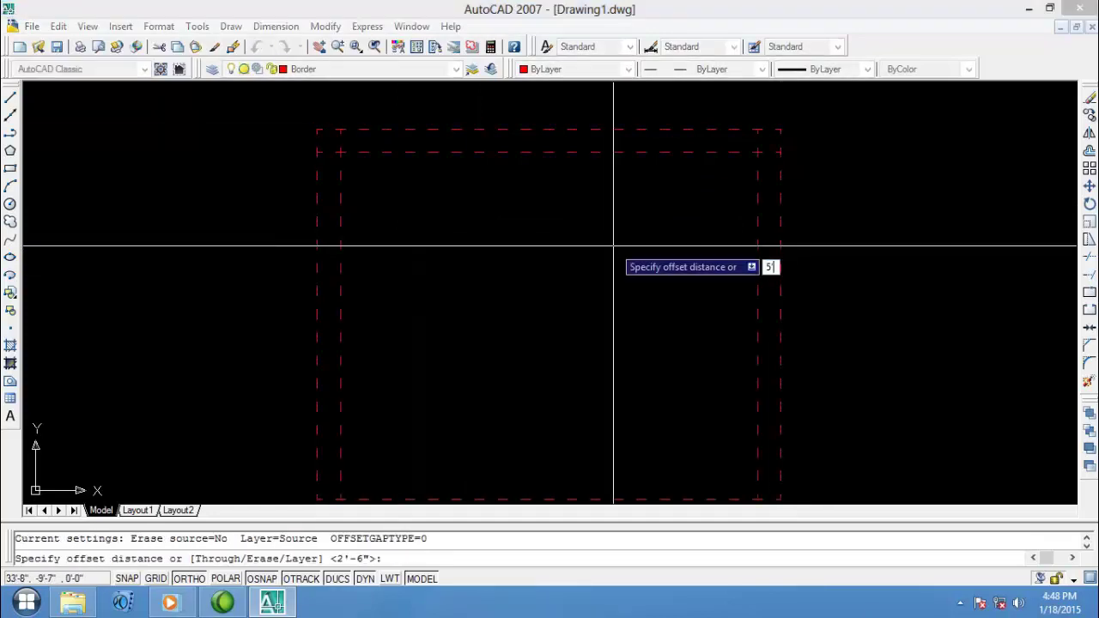
{"action": "type", "text": "'"}
{"action": "key", "text": "Return"}
{"action": "left_click", "coordinate": [550, 499]}
{"action": "left_click", "coordinate": [609, 376]}
{"action": "key", "text": "Return"}
- Fillet the four offset lines into sharp corners to form a closed inner rectangle
{"action": "type", "text": "f"}
{"action": "key", "text": "Return"}
{"action": "left_click", "coordinate": [347, 453]}
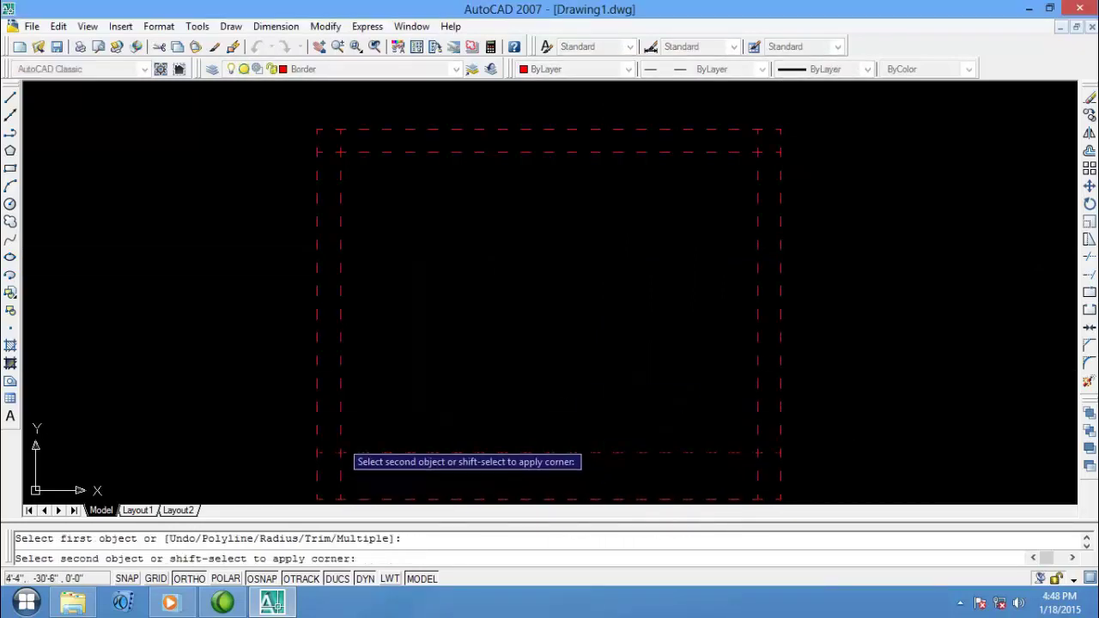
{"action": "left_click", "coordinate": [341, 434]}
{"action": "key", "text": "Return"}
{"action": "left_click", "coordinate": [340, 176]}
{"action": "left_click", "coordinate": [368, 152]}
{"action": "key", "text": "Return"}
{"action": "left_click", "coordinate": [738, 152]}
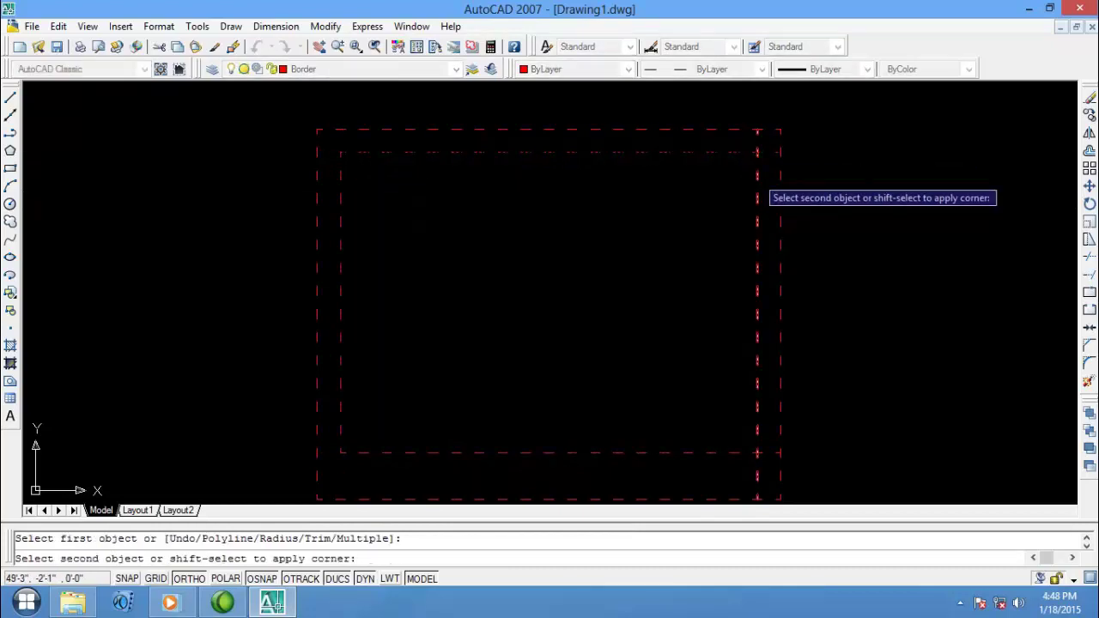
{"action": "left_click", "coordinate": [758, 199]}
{"action": "key", "text": "Return"}
{"action": "left_click", "coordinate": [732, 452]}
{"action": "left_click", "coordinate": [758, 425]}
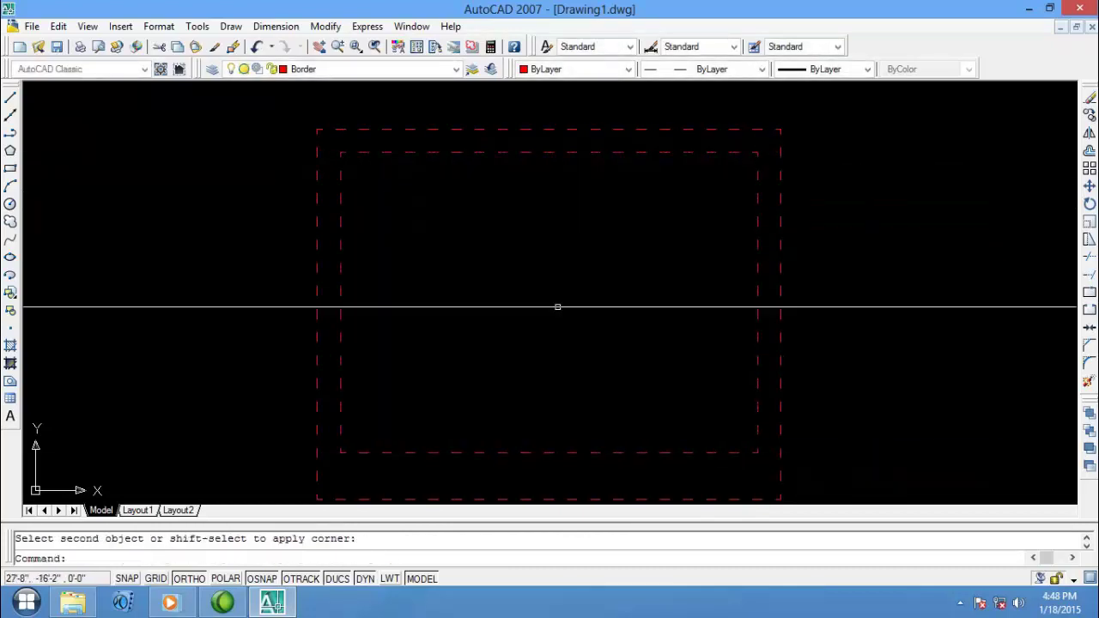
- Move the four inner rectangle lines to the Wall layer and make Wall the current layer
{"action": "left_click", "coordinate": [770, 144]}
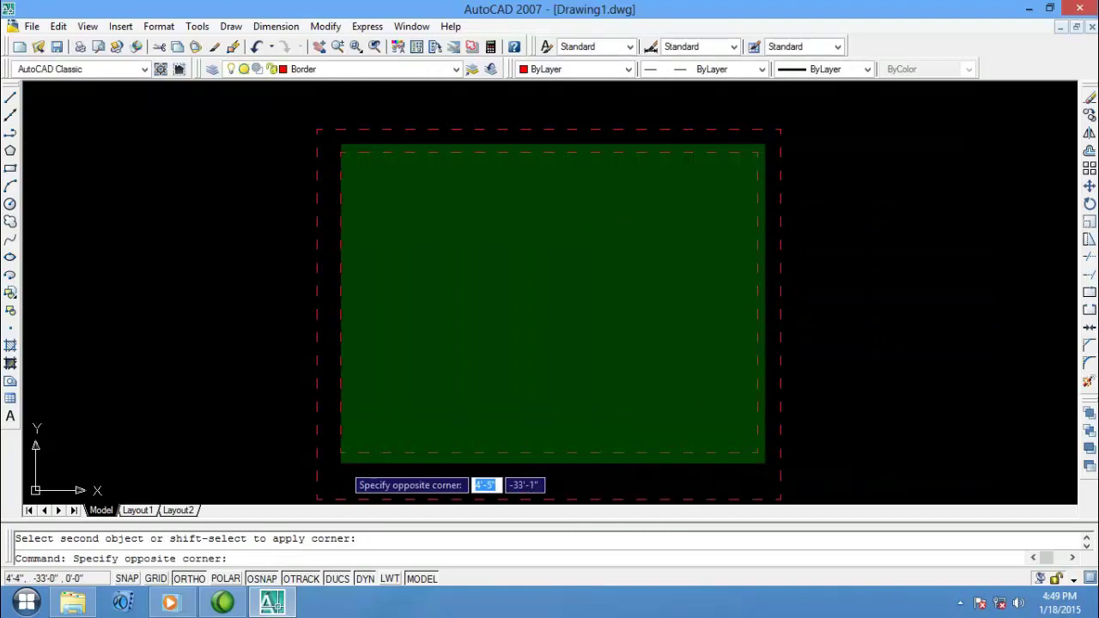
{"action": "left_click", "coordinate": [333, 467]}
{"action": "left_click", "coordinate": [369, 70]}
{"action": "left_click", "coordinate": [355, 111]}
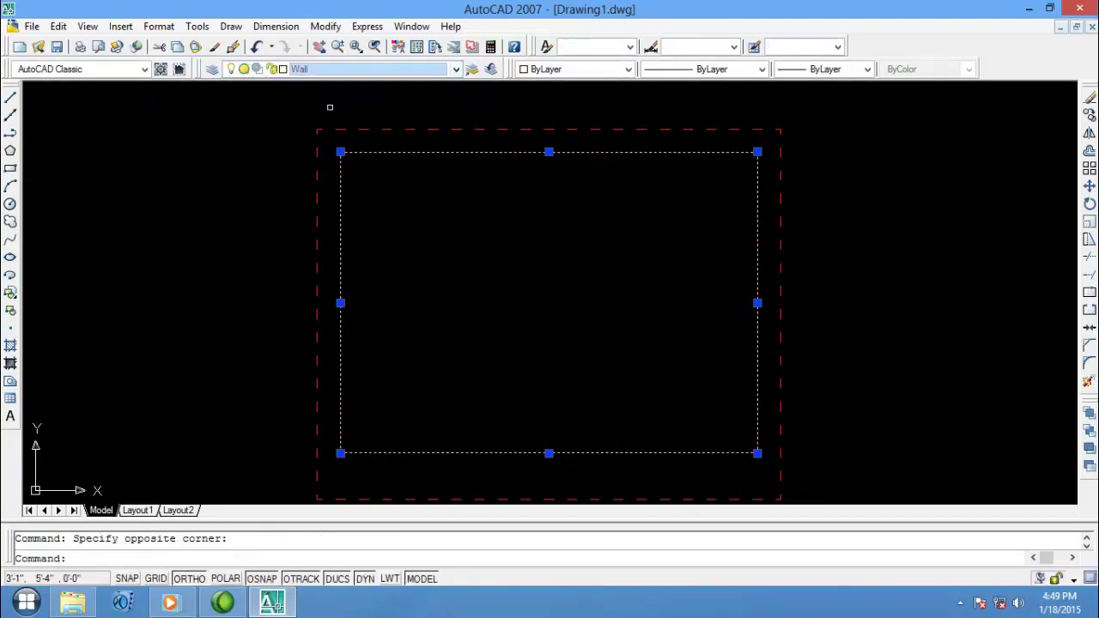
{"action": "key", "text": "Escape"}
{"action": "left_click", "coordinate": [343, 70]}
{"action": "left_click", "coordinate": [309, 111]}
- Offset all four sides of the inner rectangle inward by 5" for the wall thickness
{"action": "type", "text": "o"}
{"action": "key", "text": "Return"}
{"action": "type", "text": "5"}
{"action": "key", "text": "Return"}
{"action": "left_click", "coordinate": [434, 155]}
{"action": "left_click", "coordinate": [410, 239]}
{"action": "left_click", "coordinate": [342, 266]}
{"action": "left_click", "coordinate": [355, 268]}
{"action": "left_click", "coordinate": [581, 452]}
{"action": "left_click", "coordinate": [769, 292]}
{"action": "left_click", "coordinate": [759, 378]}
{"action": "left_click", "coordinate": [688, 363]}
{"action": "key", "text": "Return"}
- Fillet the lower-left and upper-left corners of the inner wall lines into sharp corners
{"action": "type", "text": "f"}
{"action": "key", "text": "Return"}
{"action": "scroll", "coordinate": [350, 451], "scroll_direction": "up", "scroll_amount": 3}
{"action": "left_click", "coordinate": [348, 448]}
{"action": "left_click", "coordinate": [338, 435]}
{"action": "scroll", "coordinate": [336, 435], "scroll_direction": "down", "scroll_amount": 2}
{"action": "middle_click_drag", "start_coordinate": [375, 128], "coordinate": [355, 271]}
{"action": "scroll", "coordinate": [332, 243], "scroll_direction": "down", "scroll_amount": 2}
{"action": "scroll", "coordinate": [333, 243], "scroll_direction": "up", "scroll_amount": 6}
{"action": "key", "text": "Return"}
{"action": "left_click", "coordinate": [326, 242]}
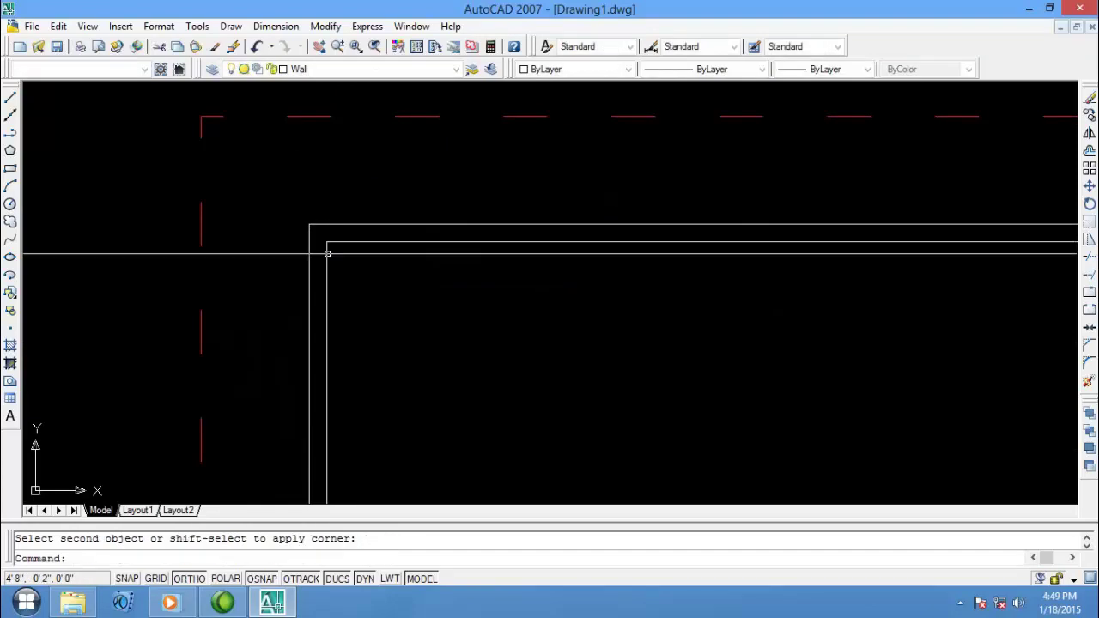
{"action": "left_click", "coordinate": [327, 253]}
- Fillet the upper-right and lower-right corners of the inner wall lines into sharp corners
{"action": "scroll", "coordinate": [148, 148], "scroll_direction": "down", "scroll_amount": 5}
{"action": "key", "text": "Return"}
{"action": "left_click", "coordinate": [866, 181]}
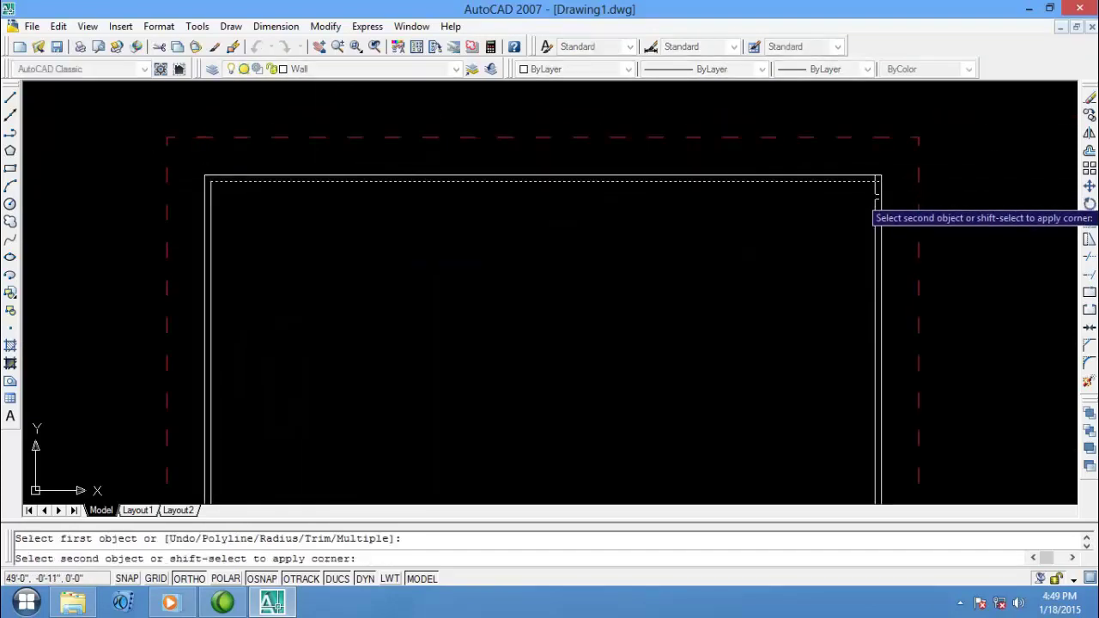
{"action": "left_click", "coordinate": [876, 205]}
{"action": "scroll", "coordinate": [730, 163], "scroll_direction": "down", "scroll_amount": 3}
{"action": "scroll", "coordinate": [839, 486], "scroll_direction": "up", "scroll_amount": 6}
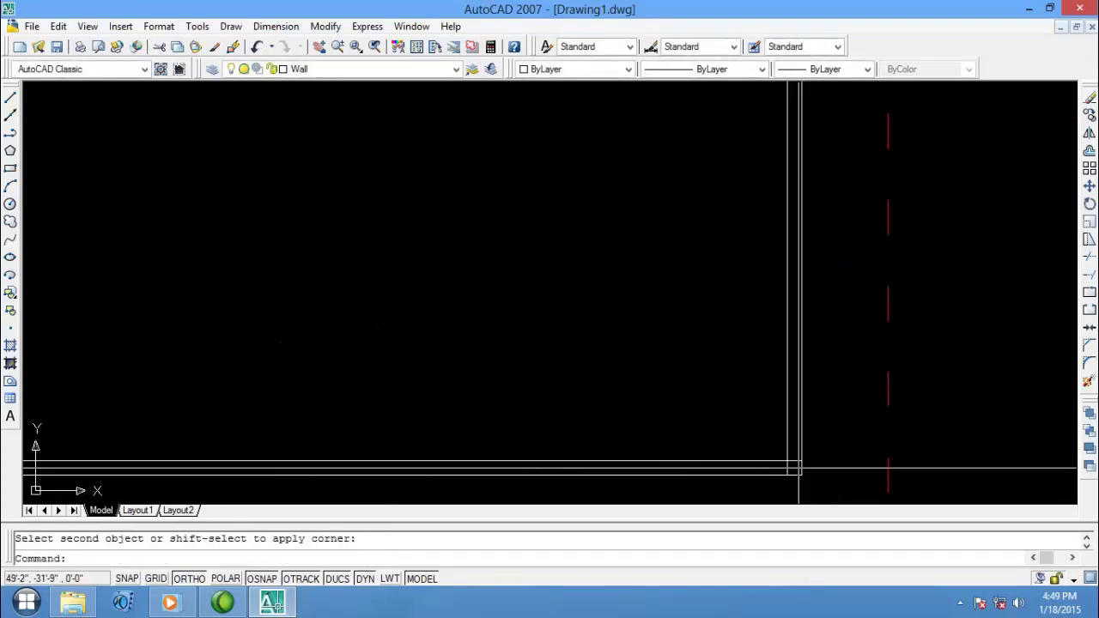
{"action": "key", "text": "Return"}
{"action": "left_click", "coordinate": [788, 449]}
{"action": "left_click", "coordinate": [777, 462]}
{"action": "scroll", "coordinate": [581, 334], "scroll_direction": "down", "scroll_amount": 6}
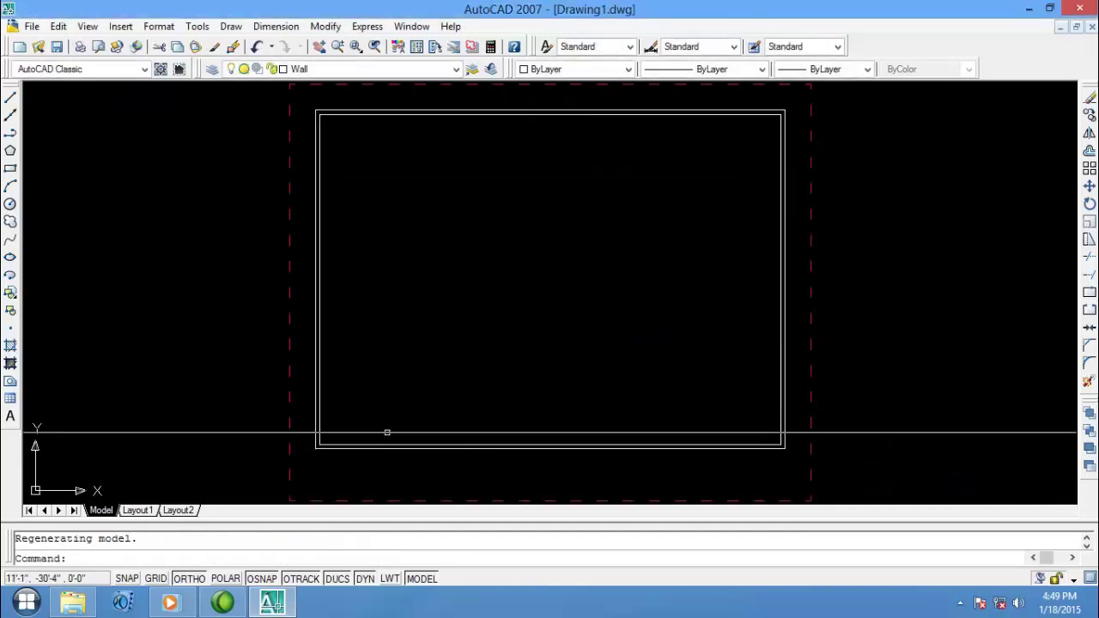
{"action": "left_click", "coordinate": [221, 600]}
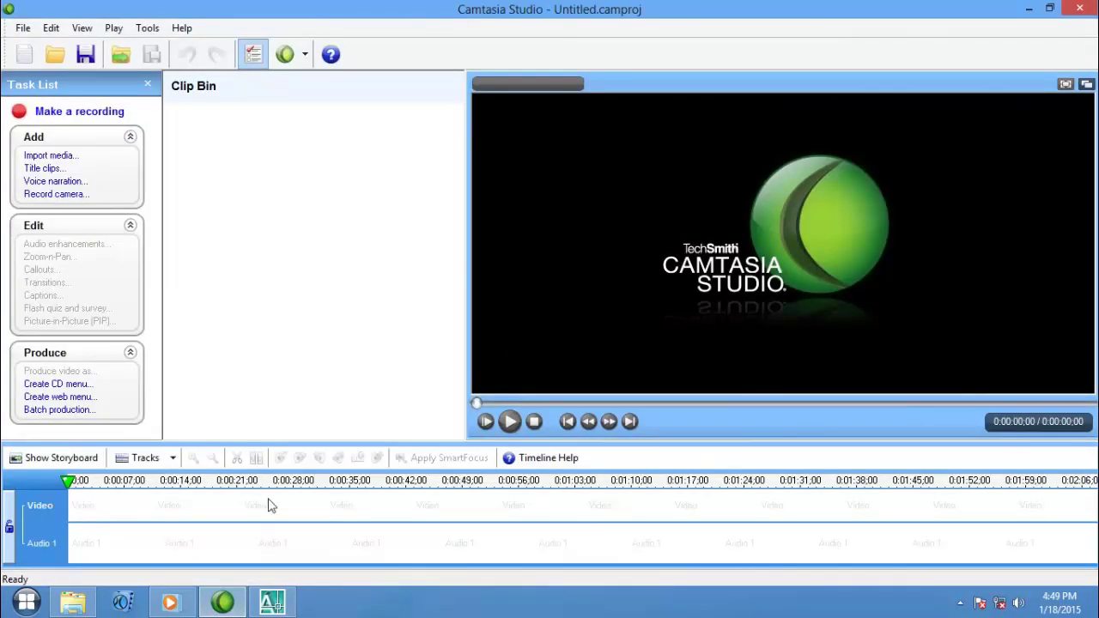
{"action": "left_click", "coordinate": [243, 606]}
{"action": "left_click", "coordinate": [957, 598]}
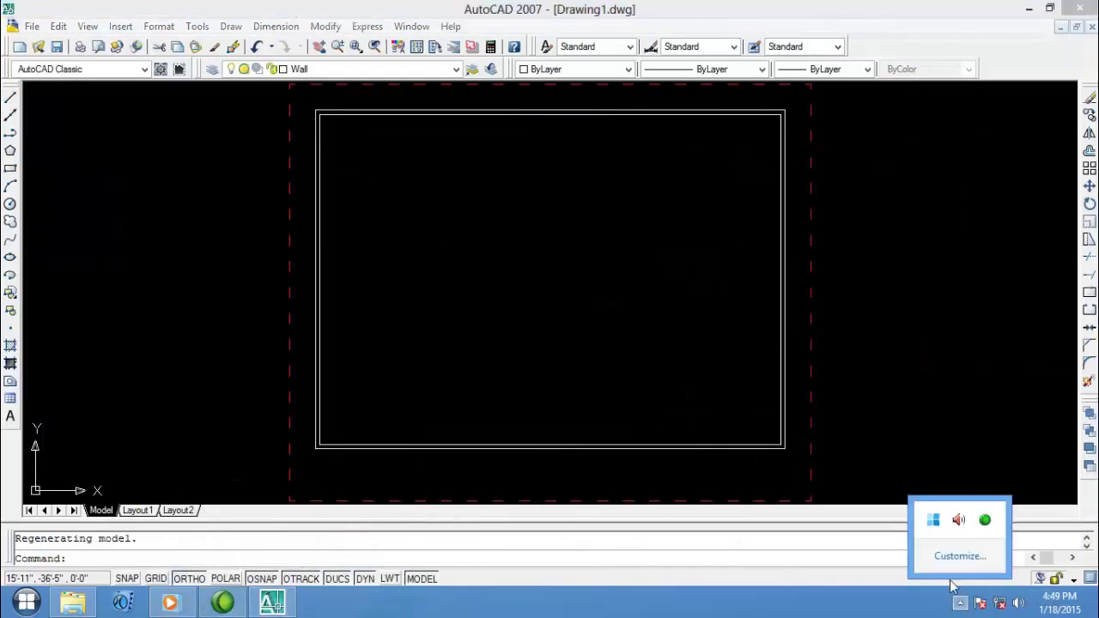
{"action": "left_click", "coordinate": [985, 522]}
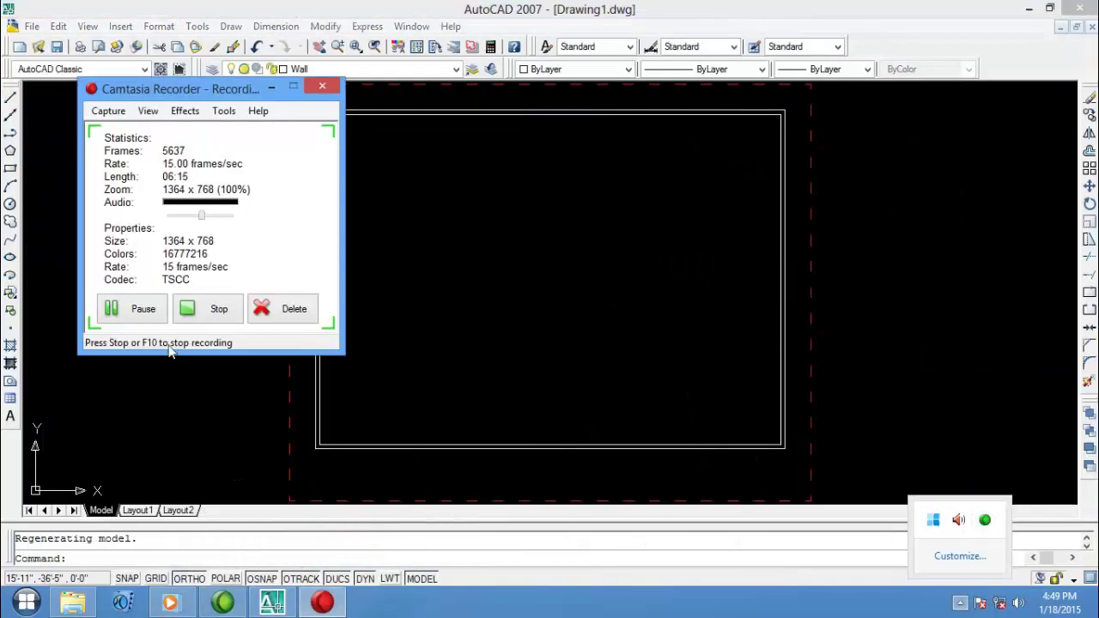